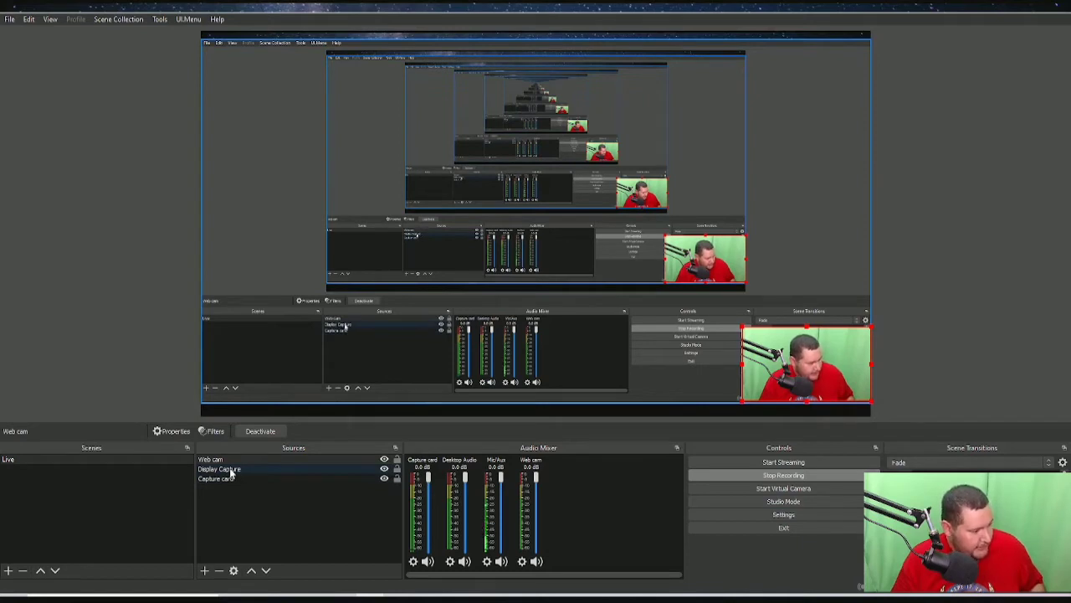
Step: Move the Display Capture source below Capture card in the source order and return it to its place above
{"action": "left_click_drag", "start_coordinate": [228, 468], "coordinate": [231, 490]}
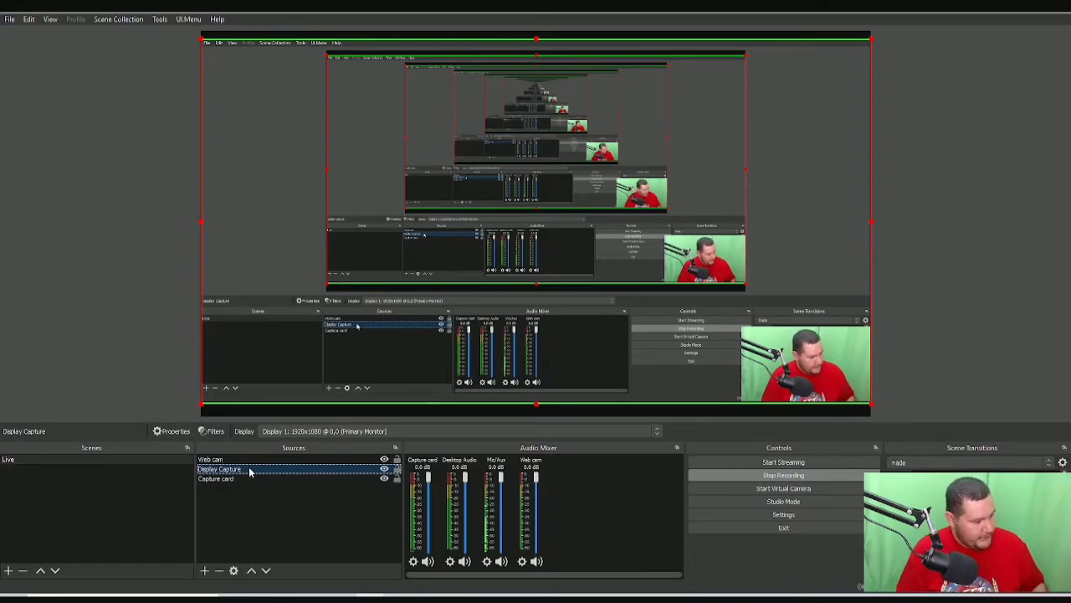
{"action": "left_click_drag", "start_coordinate": [248, 472], "coordinate": [249, 486]}
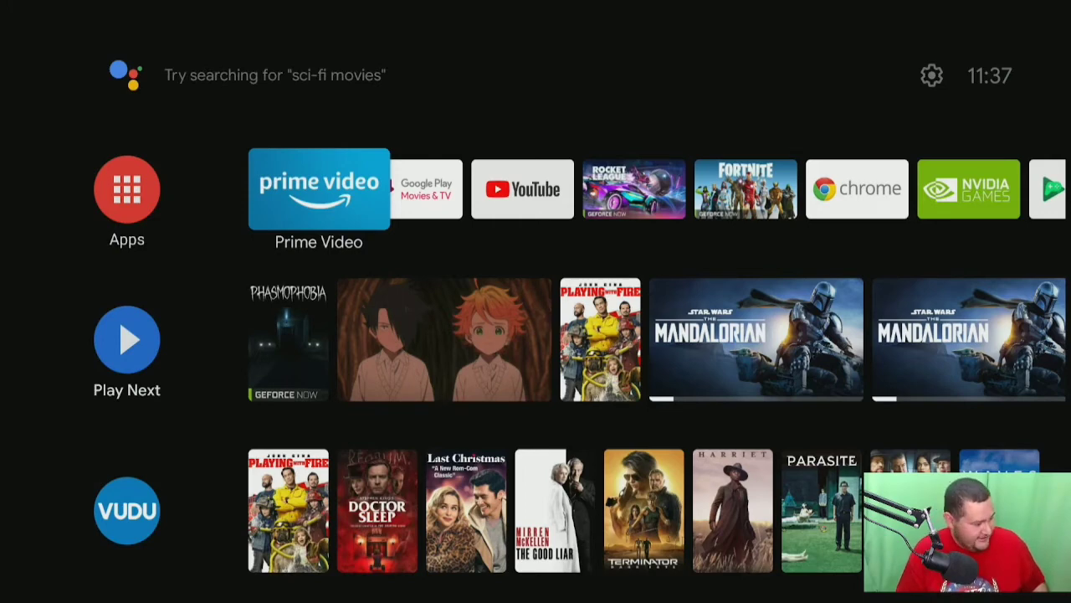
{"action": "left_click_drag", "start_coordinate": [248, 485], "coordinate": [255, 467]}
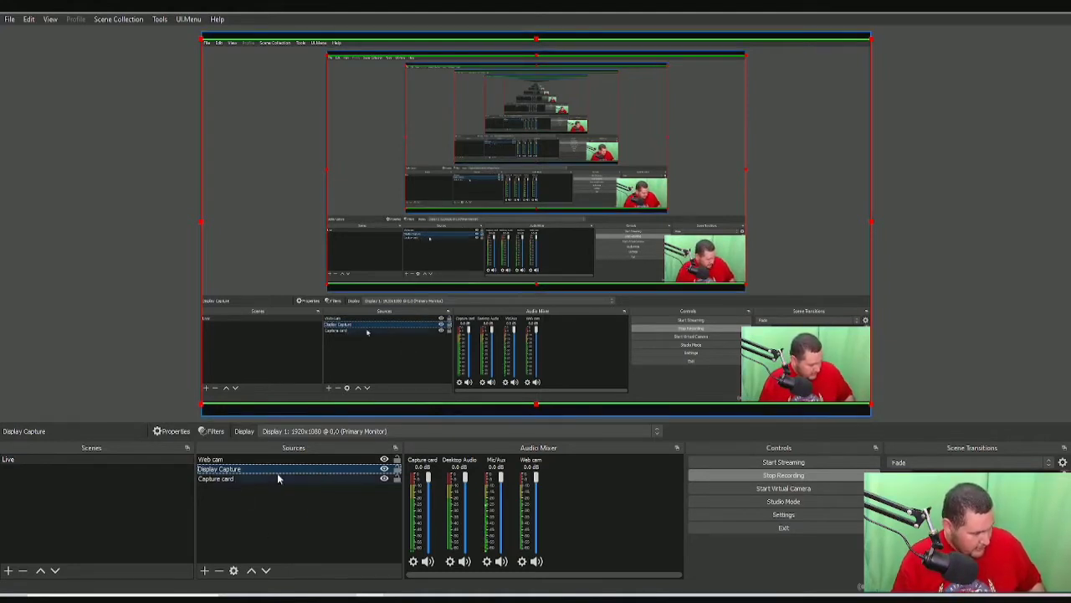
Step: Add a Chroma Key effect filter with its default name to the Web cam source
{"action": "left_click", "coordinate": [791, 376]}
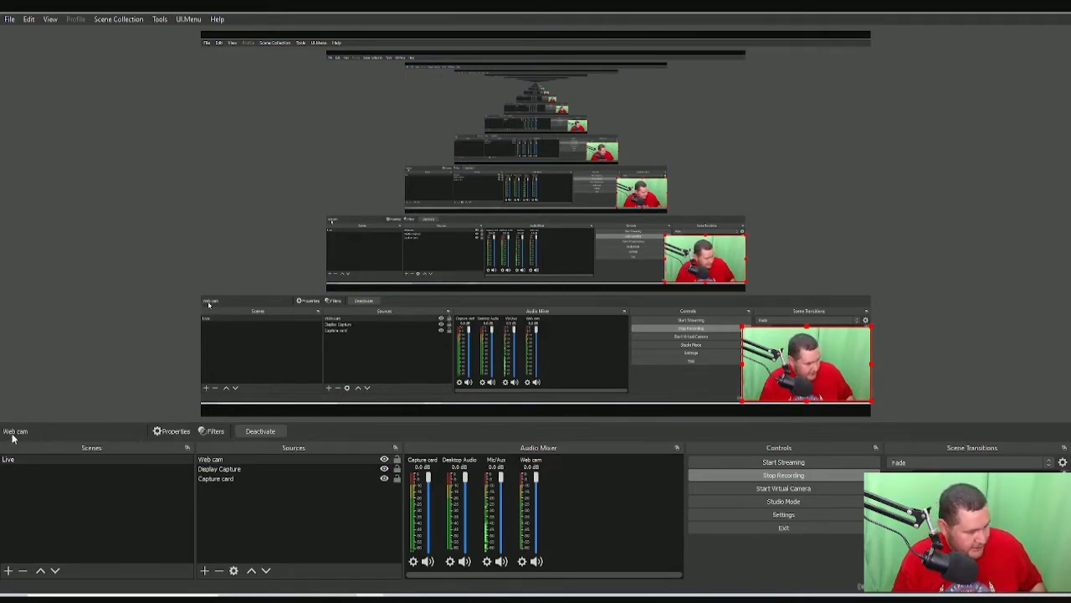
{"action": "left_click", "coordinate": [214, 431]}
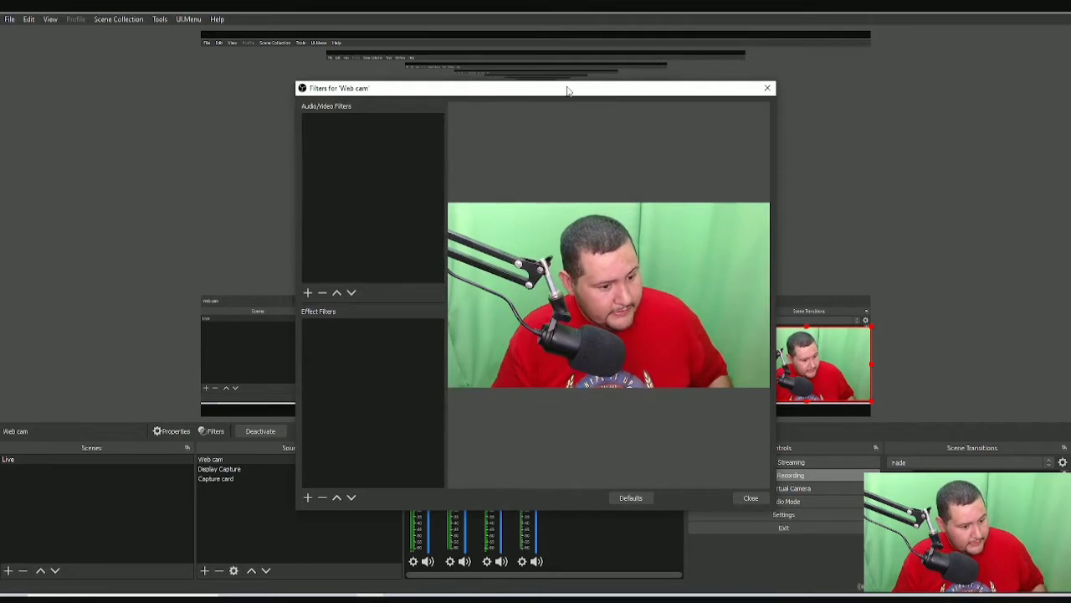
{"action": "left_click_drag", "start_coordinate": [566, 90], "coordinate": [544, 38]}
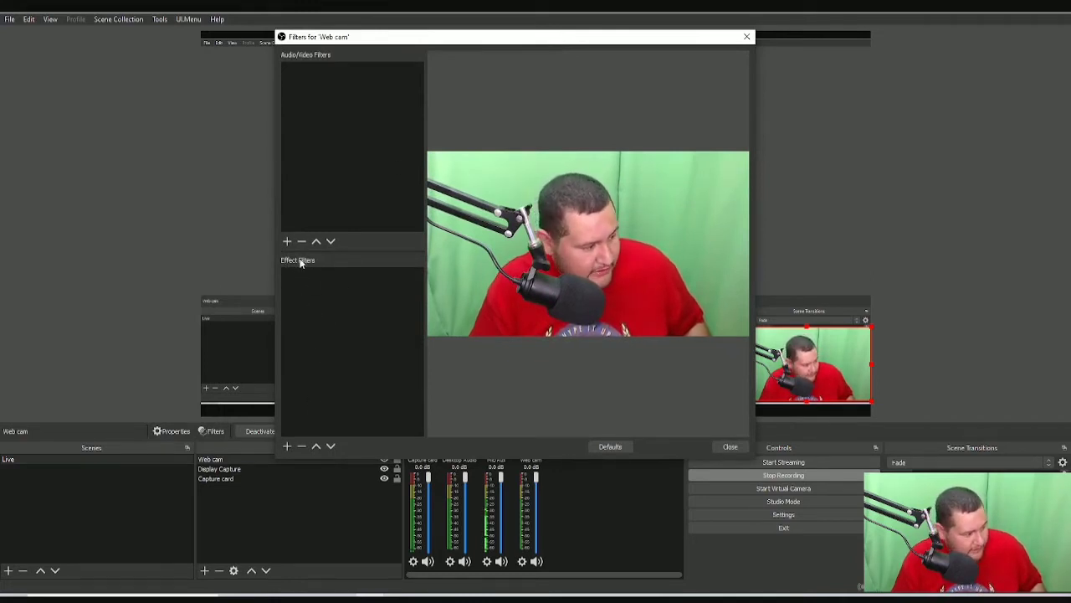
{"action": "left_click", "coordinate": [287, 447]}
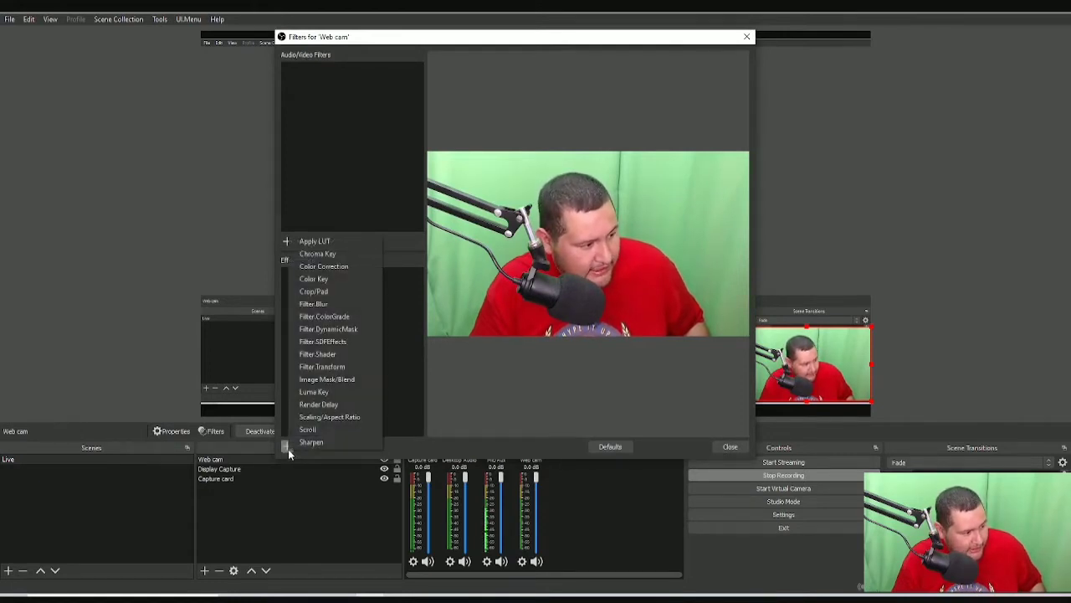
{"action": "left_click", "coordinate": [327, 256]}
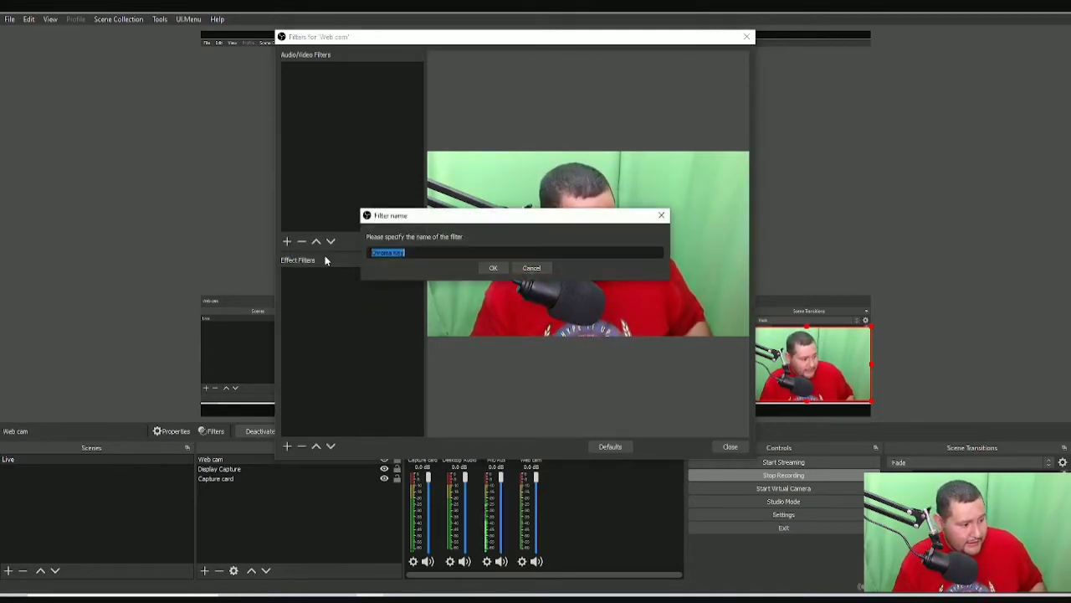
{"action": "left_click", "coordinate": [495, 269]}
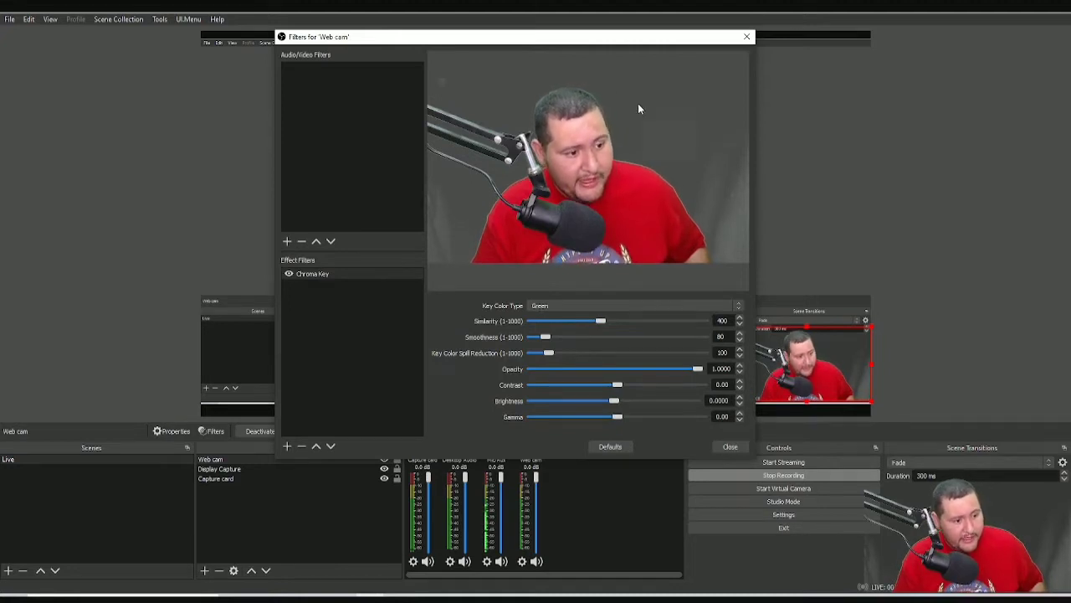
Step: Key out Green in the Chroma Key filter with similarity 434, smoothness 60 and key color spill reduction 1
{"action": "left_click", "coordinate": [593, 306]}
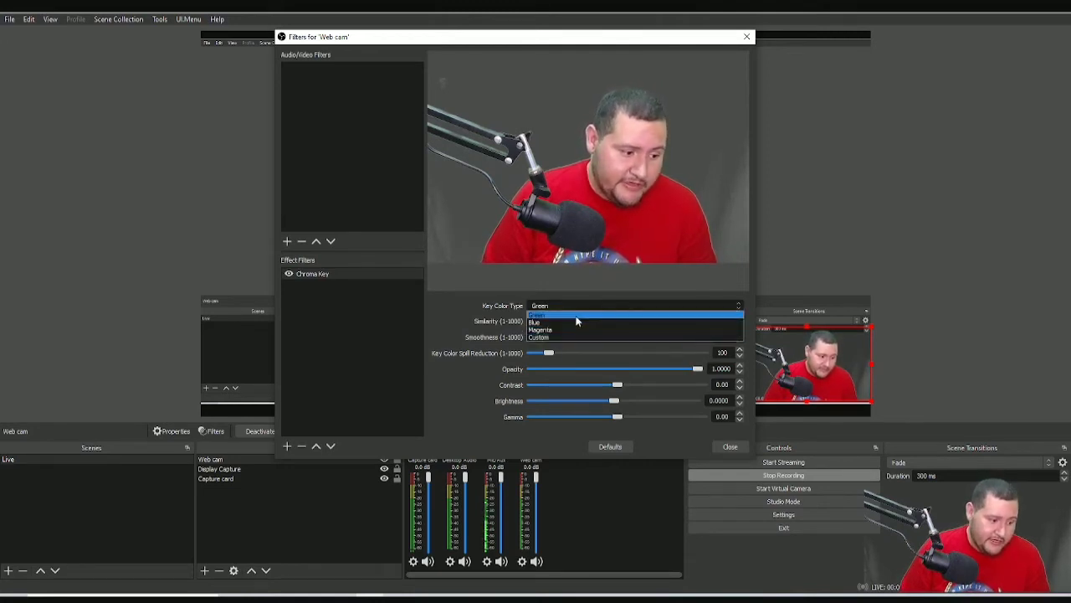
{"action": "left_click", "coordinate": [576, 315]}
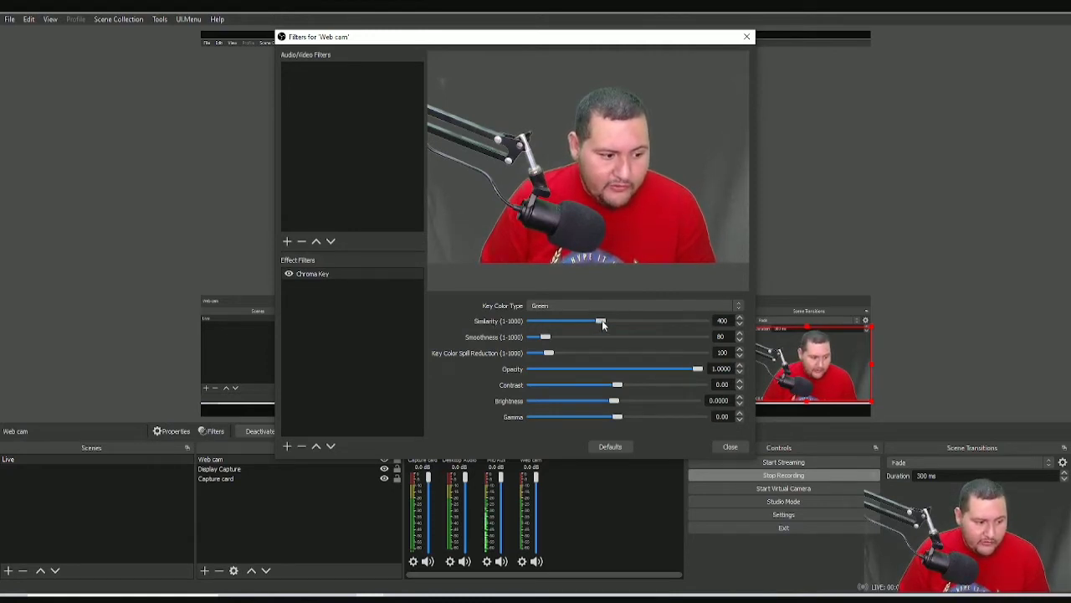
{"action": "mouse_move", "coordinate": [603, 325]}
{"action": "left_mouse_down"}
{"action": "mouse_move", "coordinate": [568, 328]}
{"action": "mouse_move", "coordinate": [607, 329]}
{"action": "left_mouse_up"}
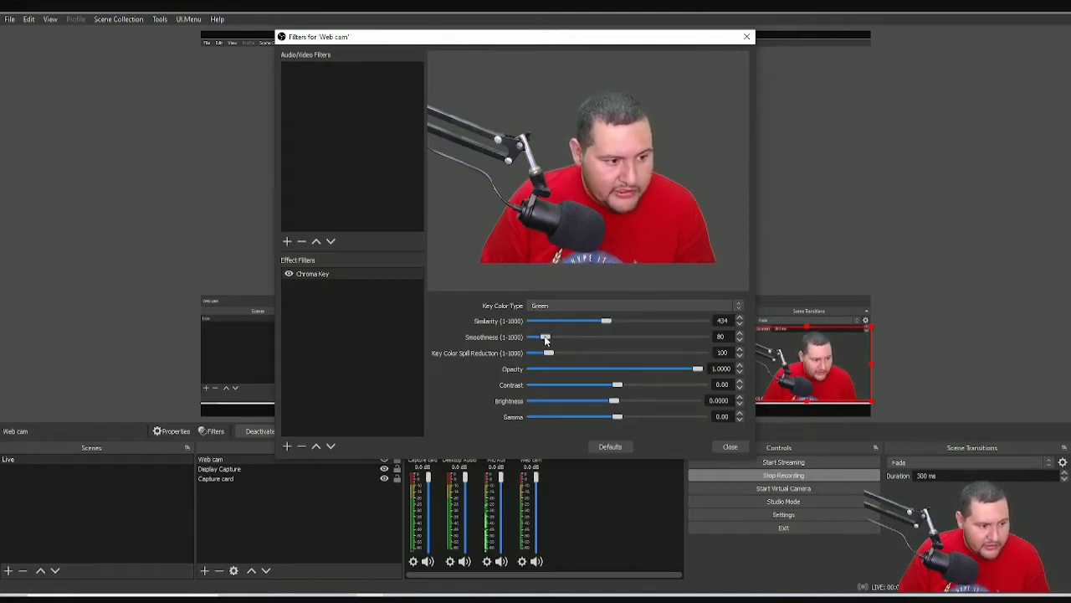
{"action": "left_click_drag", "start_coordinate": [545, 338], "coordinate": [536, 338]}
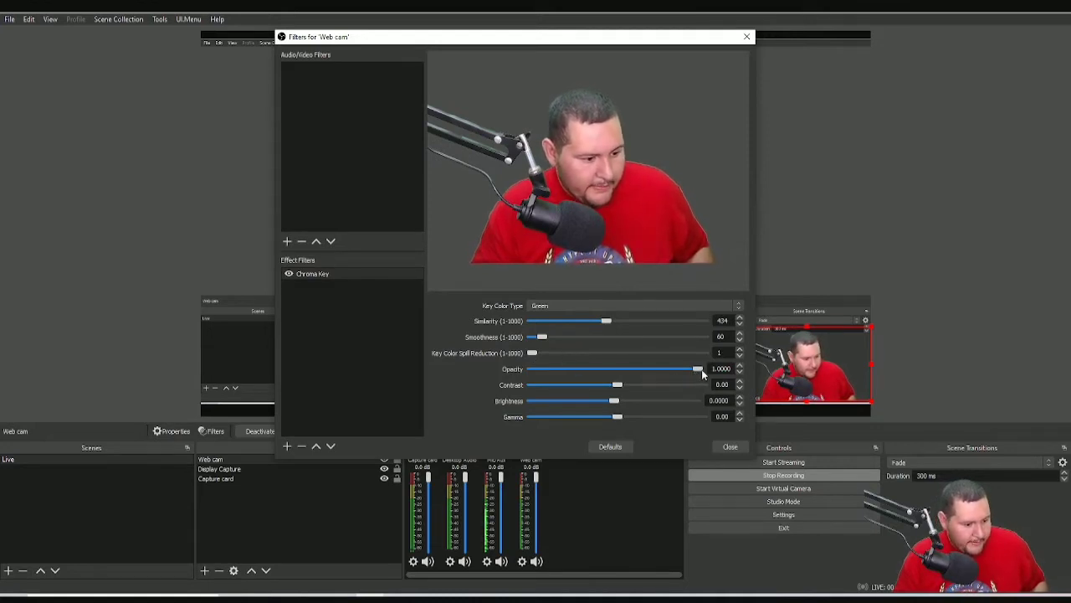
Step: Keep the Chroma Key opacity at 1.0000, set brightness to -0.0239 and gamma to -0.10, and close the filters
{"action": "mouse_move", "coordinate": [689, 369]}
{"action": "left_mouse_down"}
{"action": "mouse_move", "coordinate": [536, 369]}
{"action": "mouse_move", "coordinate": [705, 369]}
{"action": "left_mouse_up"}
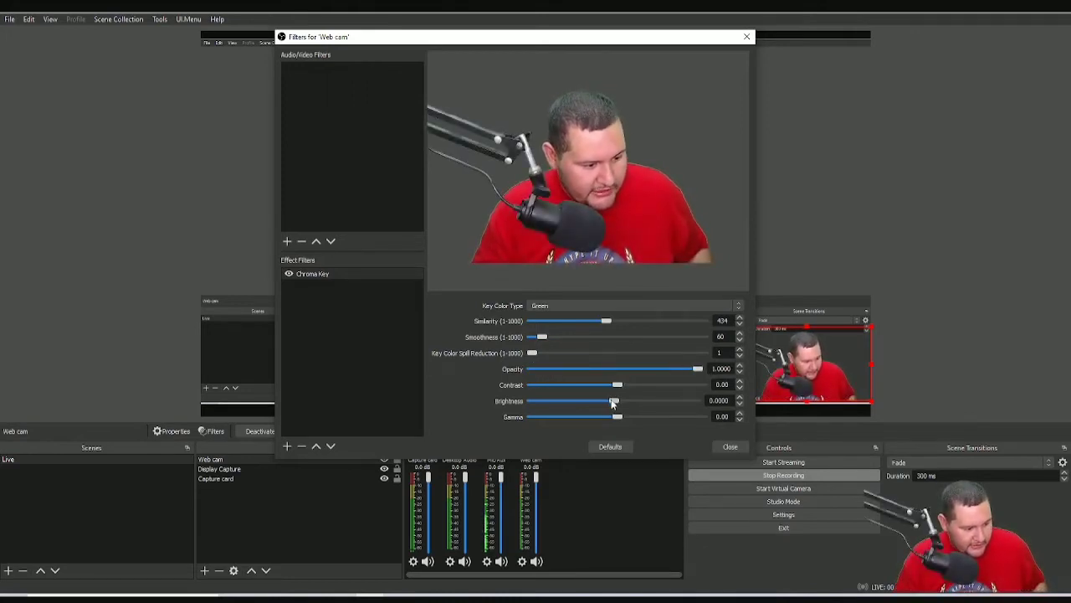
{"action": "mouse_move", "coordinate": [612, 403]}
{"action": "left_mouse_down"}
{"action": "mouse_move", "coordinate": [589, 402]}
{"action": "mouse_move", "coordinate": [642, 405]}
{"action": "mouse_move", "coordinate": [612, 406]}
{"action": "left_mouse_up"}
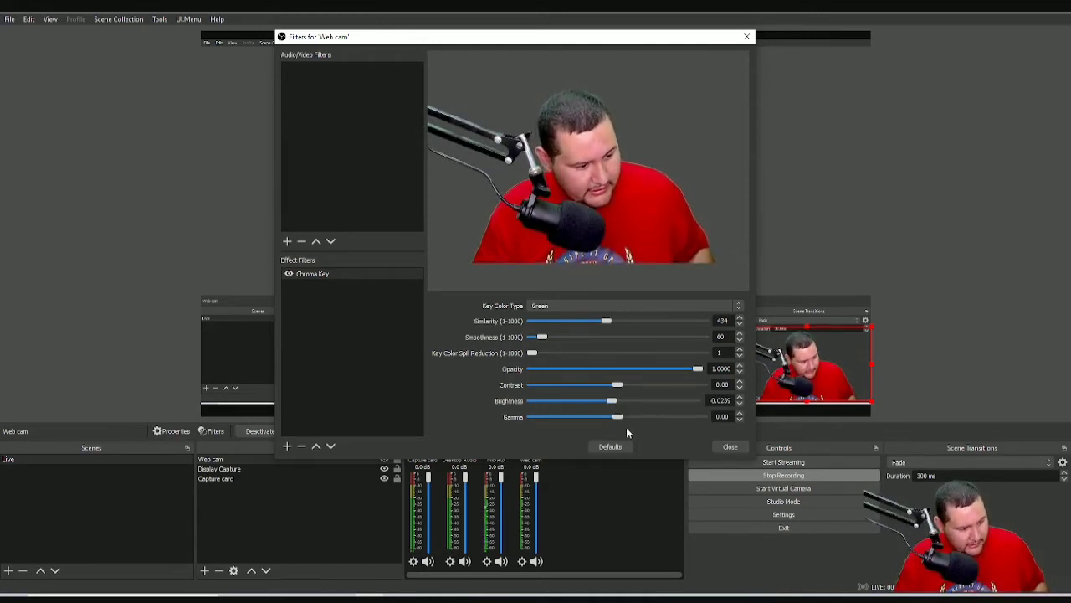
{"action": "mouse_move", "coordinate": [617, 417]}
{"action": "left_mouse_down"}
{"action": "mouse_move", "coordinate": [597, 417]}
{"action": "mouse_move", "coordinate": [617, 417]}
{"action": "mouse_move", "coordinate": [607, 422]}
{"action": "left_mouse_up"}
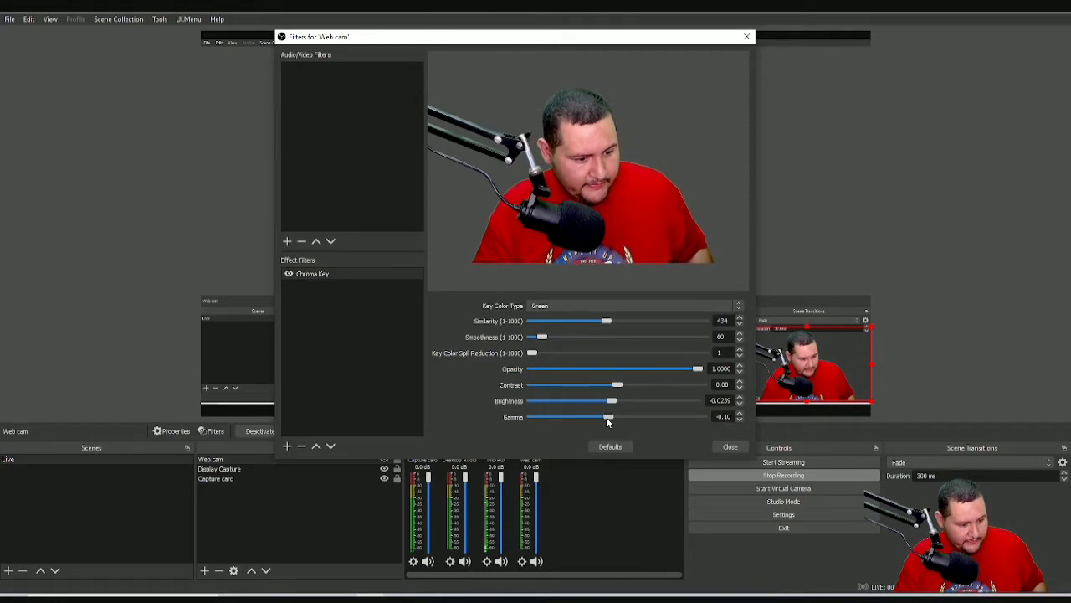
{"action": "left_click", "coordinate": [746, 36]}
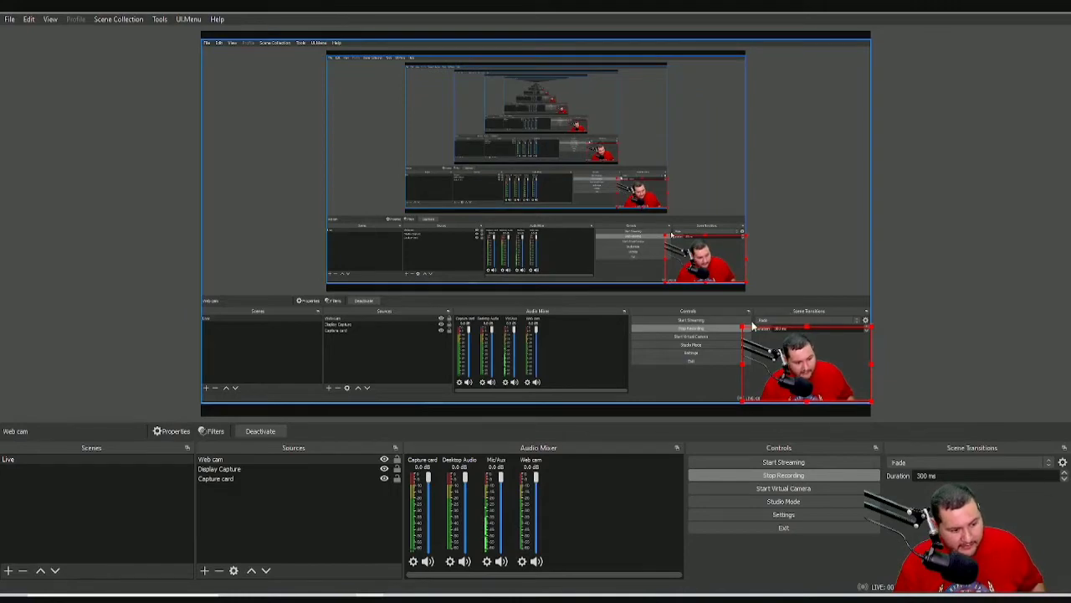
Step: Enlarge the Web cam source from its upper-left corner, keeping it anchored in the lower-right corner of the canvas
{"action": "left_click_drag", "start_coordinate": [742, 326], "coordinate": [623, 212]}
{"action": "left_click_drag", "start_coordinate": [537, 211], "coordinate": [674, 319]}
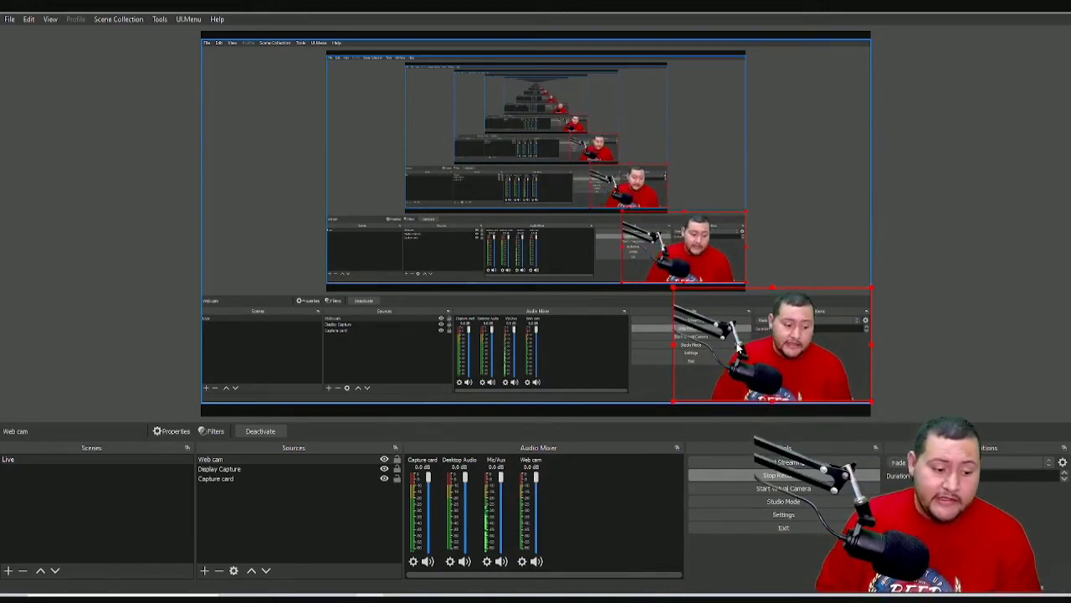
Step: Open the stream settings and expand the service choices to show all available streaming services
{"action": "left_click", "coordinate": [799, 516]}
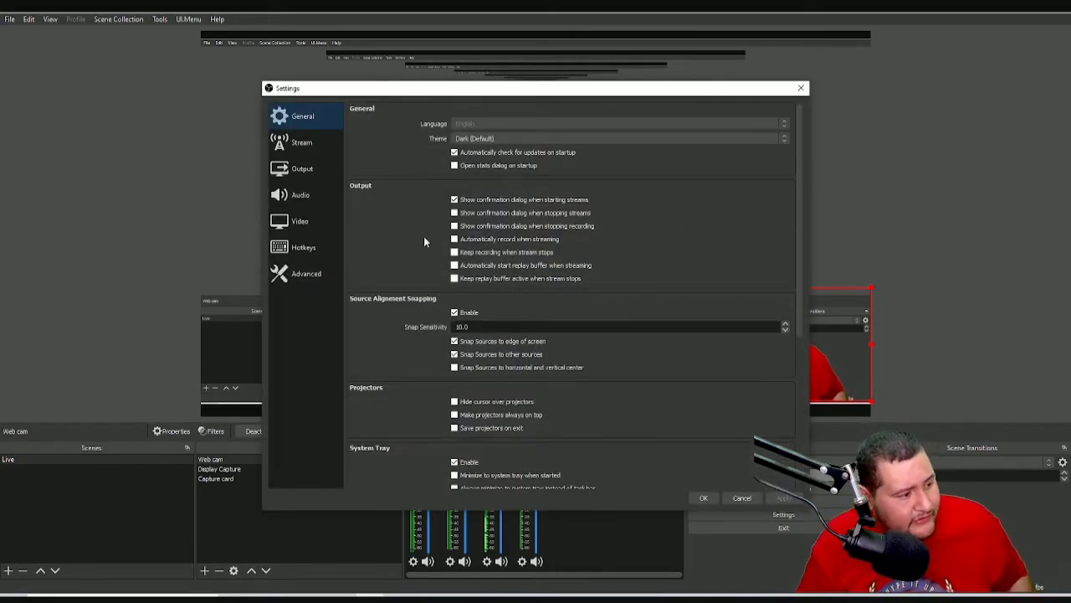
{"action": "left_click", "coordinate": [307, 146]}
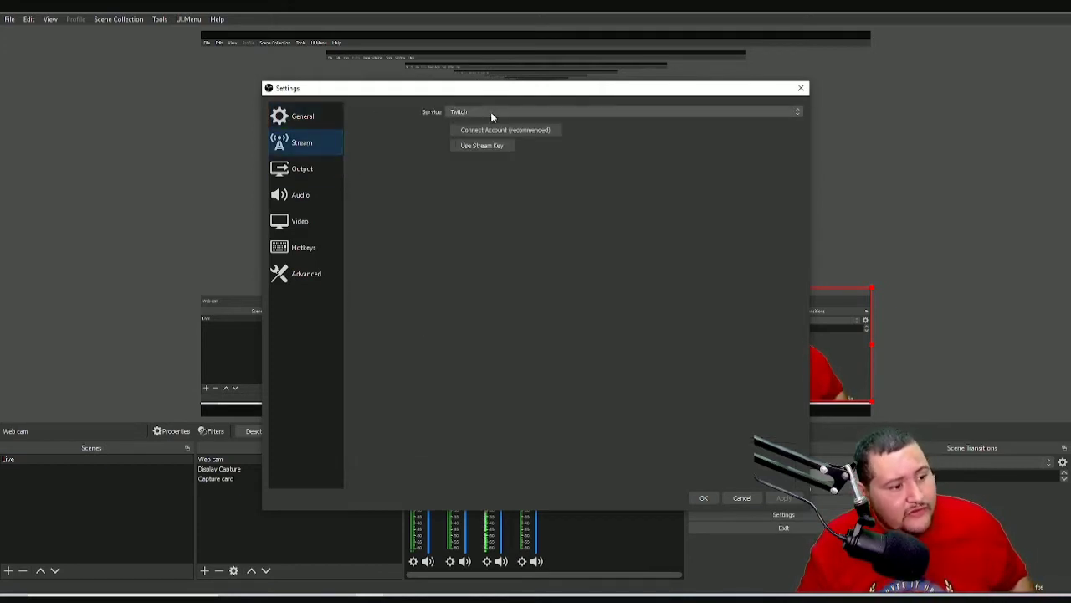
{"action": "left_click", "coordinate": [515, 112]}
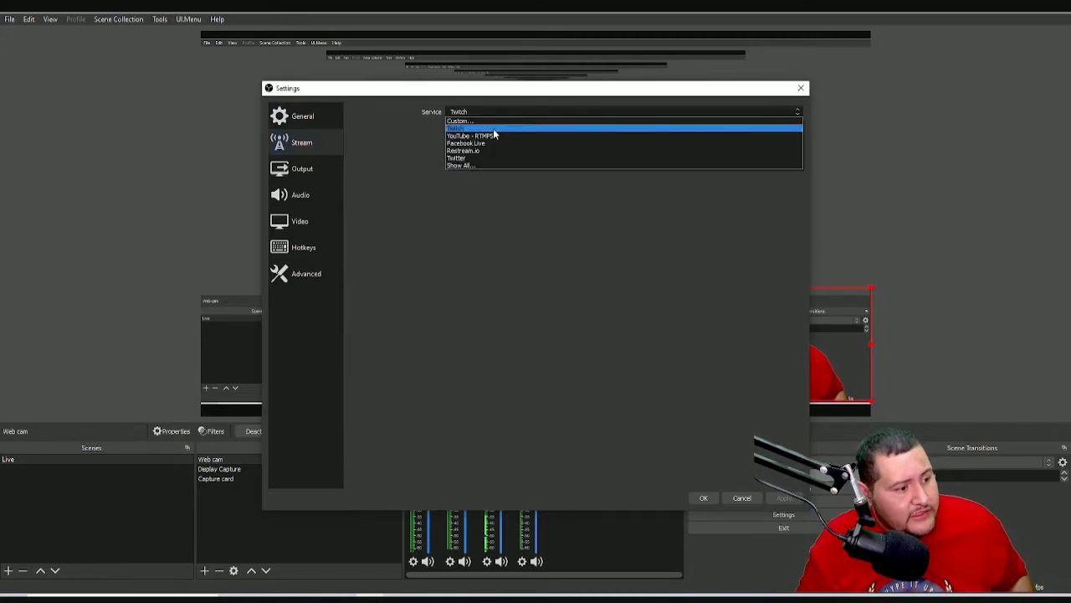
{"action": "left_click", "coordinate": [459, 167]}
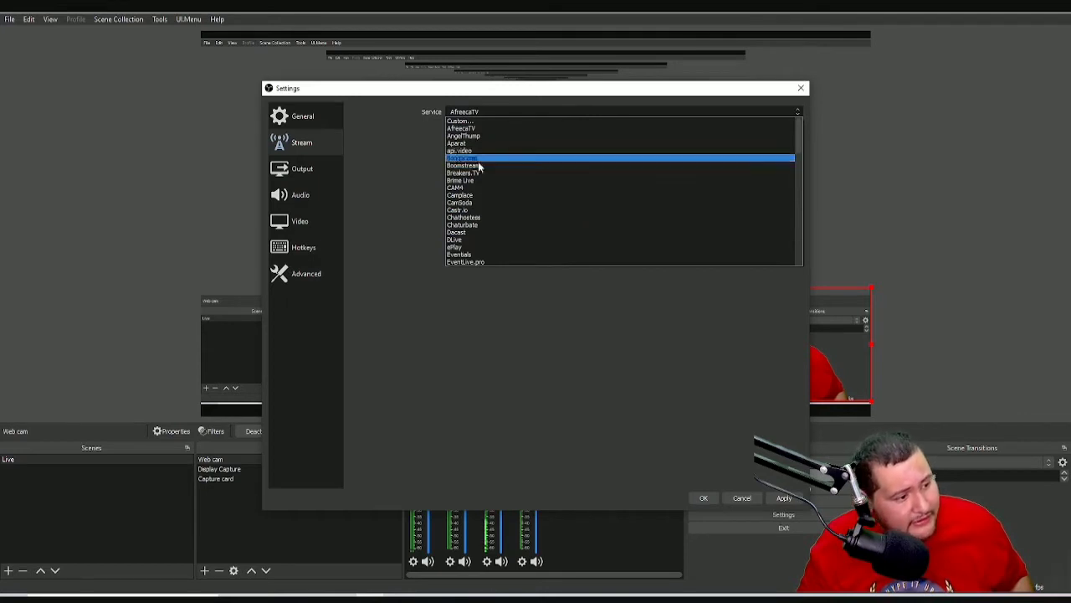
{"action": "left_click", "coordinate": [427, 197]}
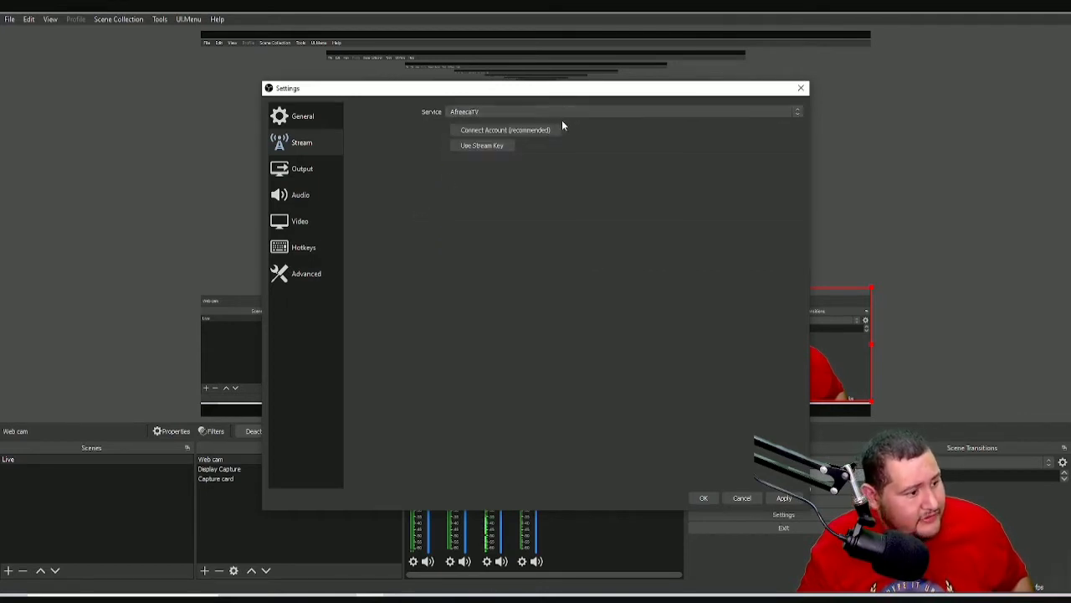
Step: Set the streaming service to Custom and browse the other services offered
{"action": "left_click", "coordinate": [504, 115]}
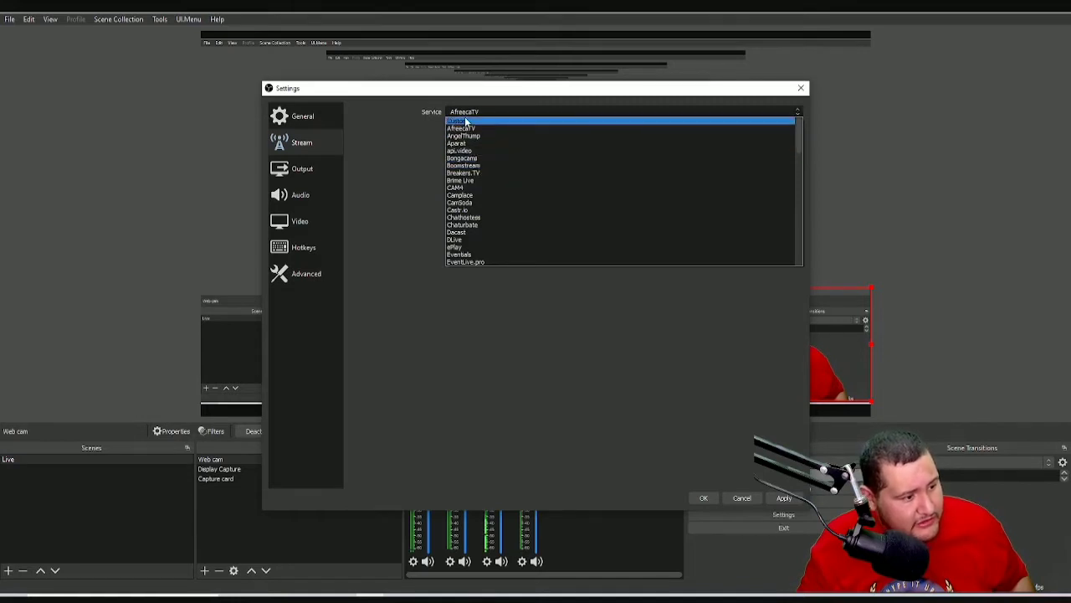
{"action": "left_click", "coordinate": [462, 122]}
{"action": "left_click", "coordinate": [479, 113]}
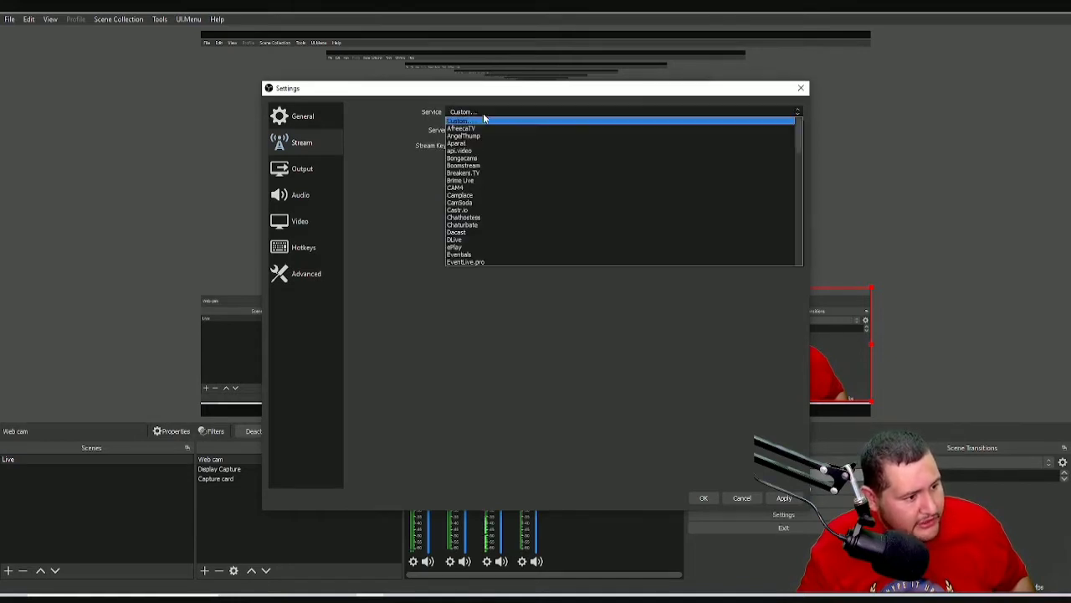
{"action": "scroll", "coordinate": [461, 201], "scroll_direction": "down", "scroll_amount": 6}
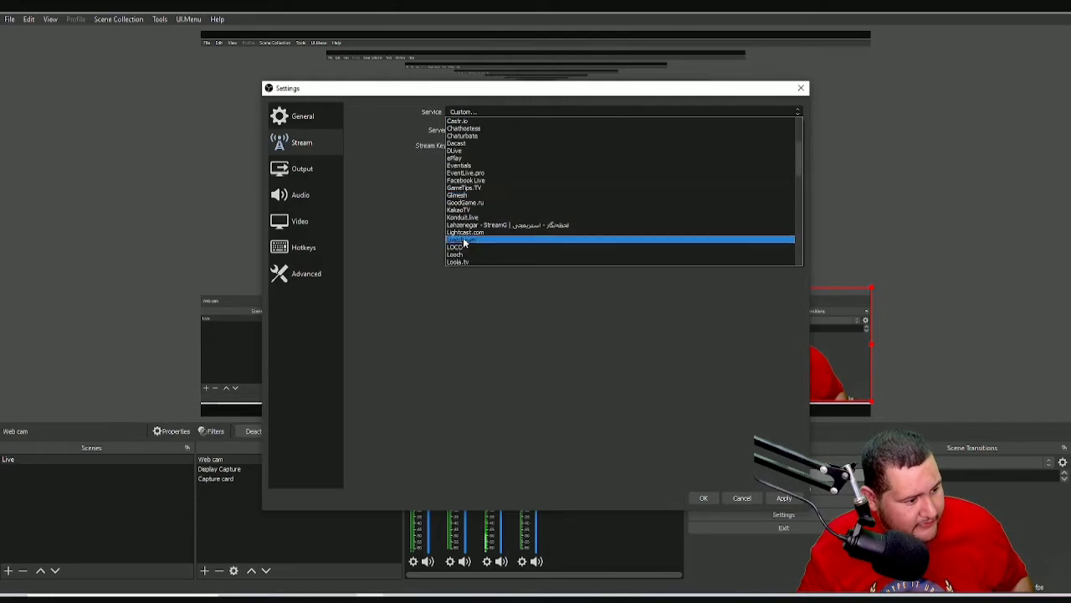
{"action": "left_click", "coordinate": [410, 220]}
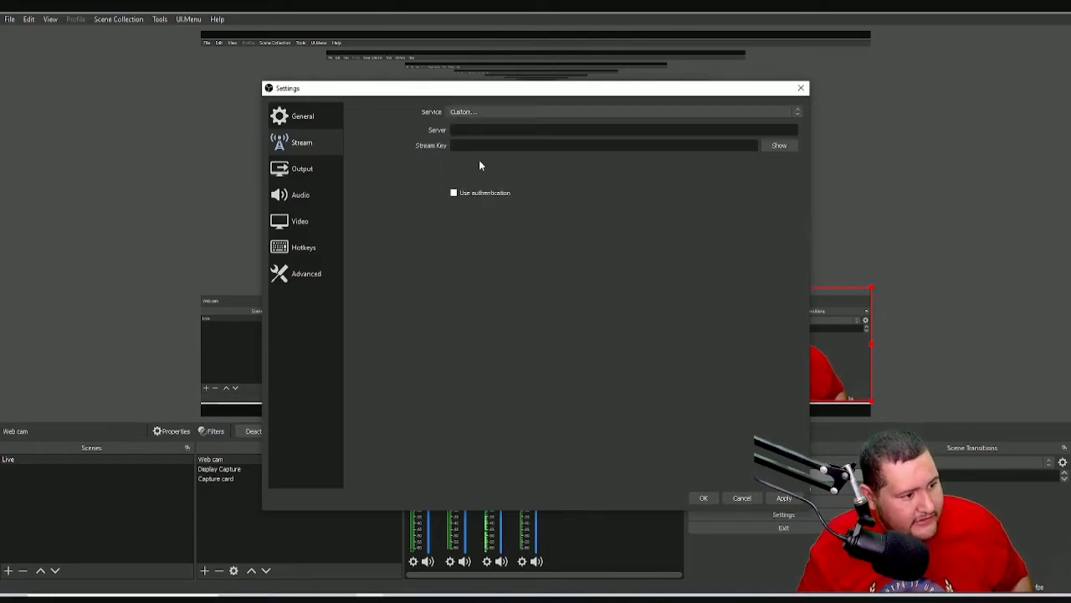
Step: Choose Twitch from the full list of services as the streaming service
{"action": "left_click", "coordinate": [481, 111]}
{"action": "scroll", "coordinate": [486, 209], "scroll_direction": "down", "scroll_amount": 1}
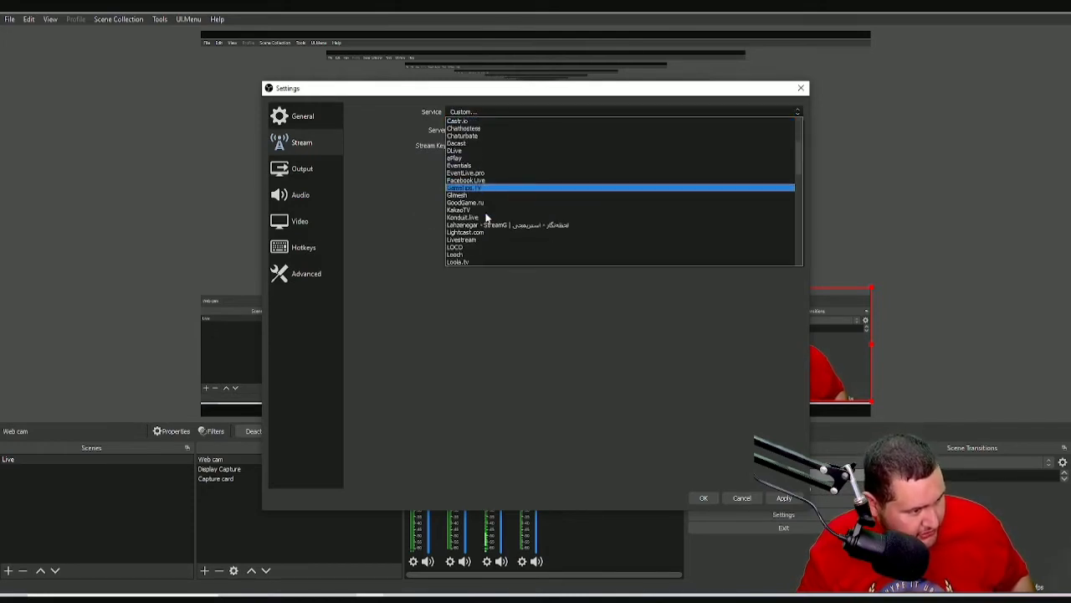
{"action": "scroll", "coordinate": [478, 217], "scroll_direction": "down", "scroll_amount": 2}
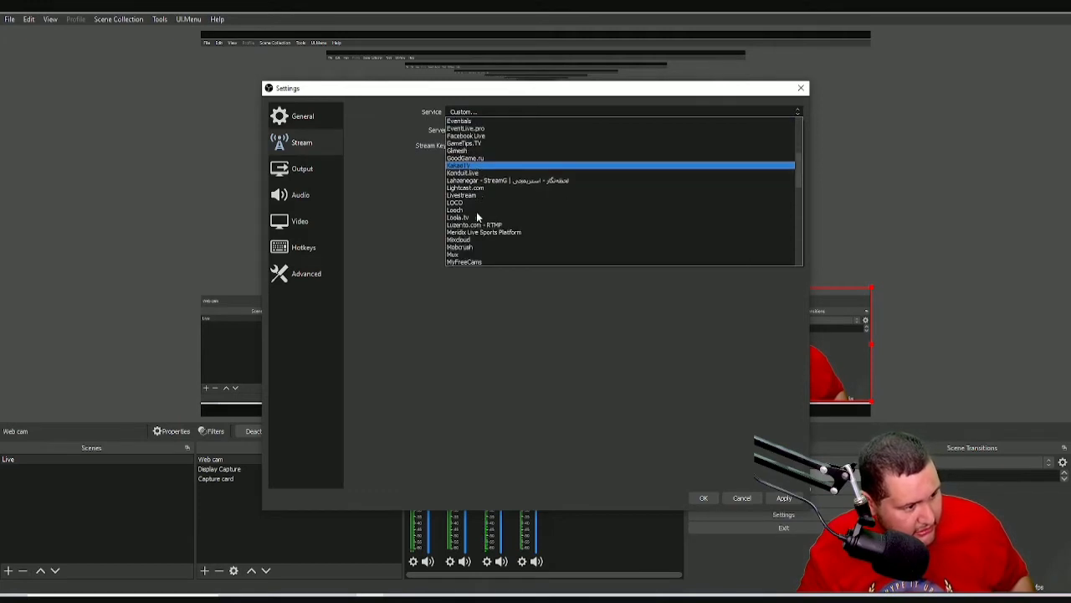
{"action": "scroll", "coordinate": [476, 216], "scroll_direction": "down", "scroll_amount": 7}
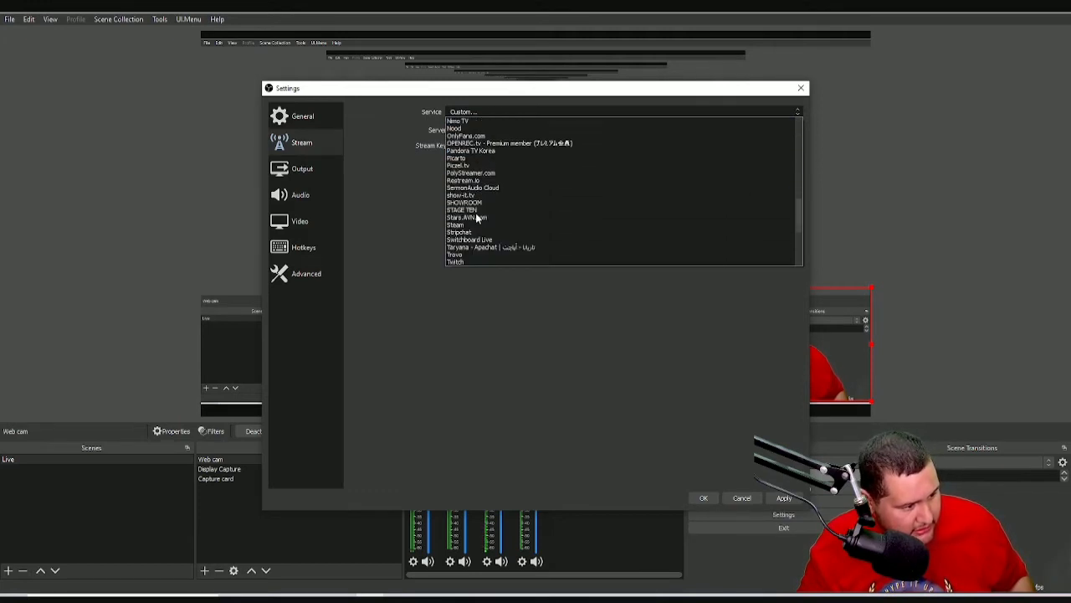
{"action": "left_click", "coordinate": [464, 261]}
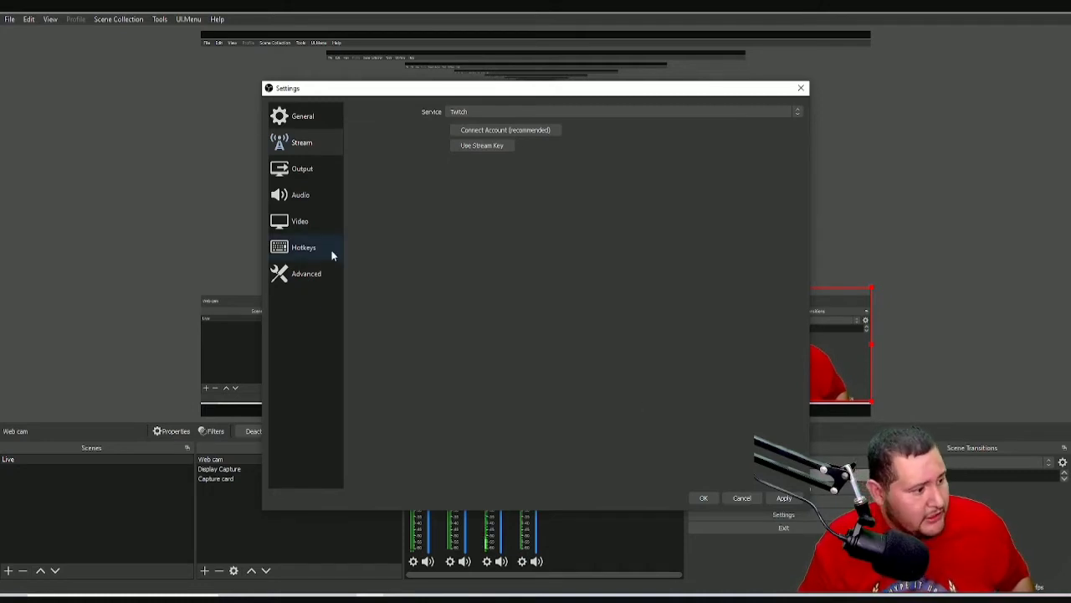
Step: Open the streaming output settings and select CBR as the rate control
{"action": "left_click", "coordinate": [302, 169]}
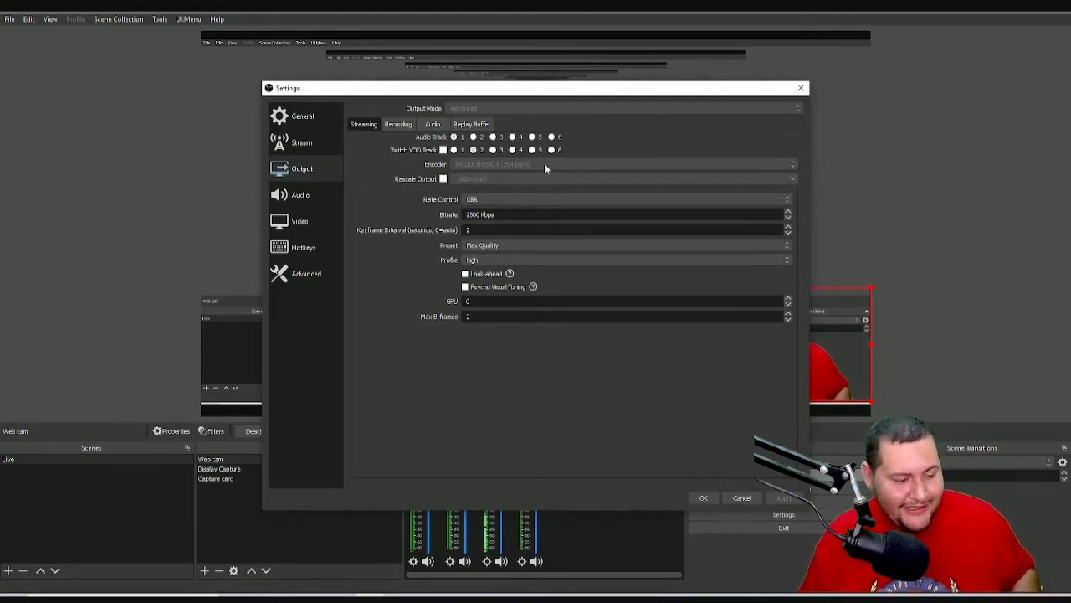
{"action": "left_click_drag", "start_coordinate": [608, 92], "coordinate": [481, 55]}
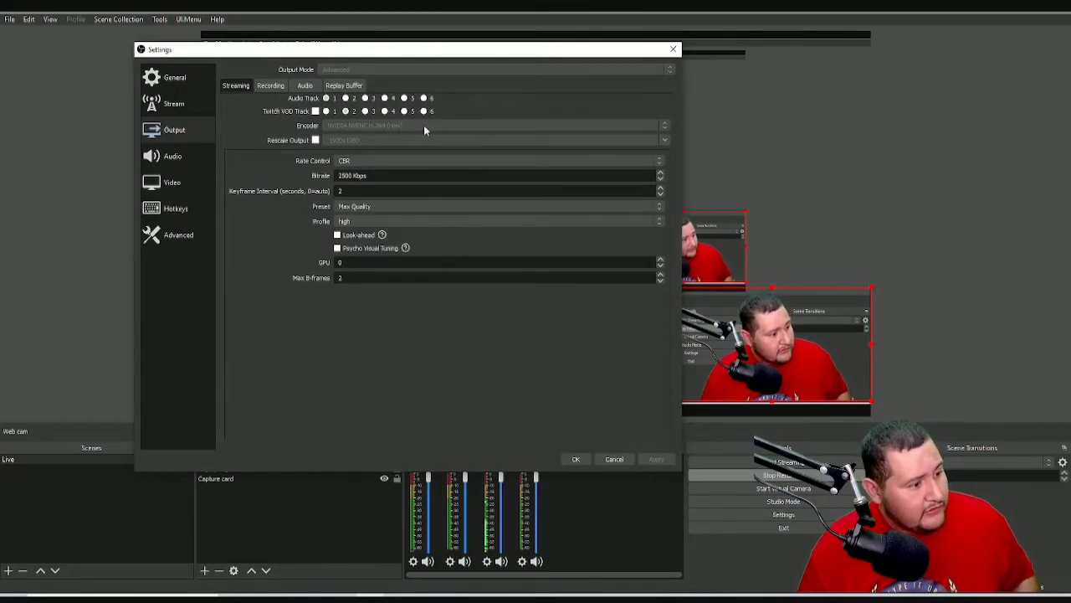
{"action": "left_click", "coordinate": [365, 160]}
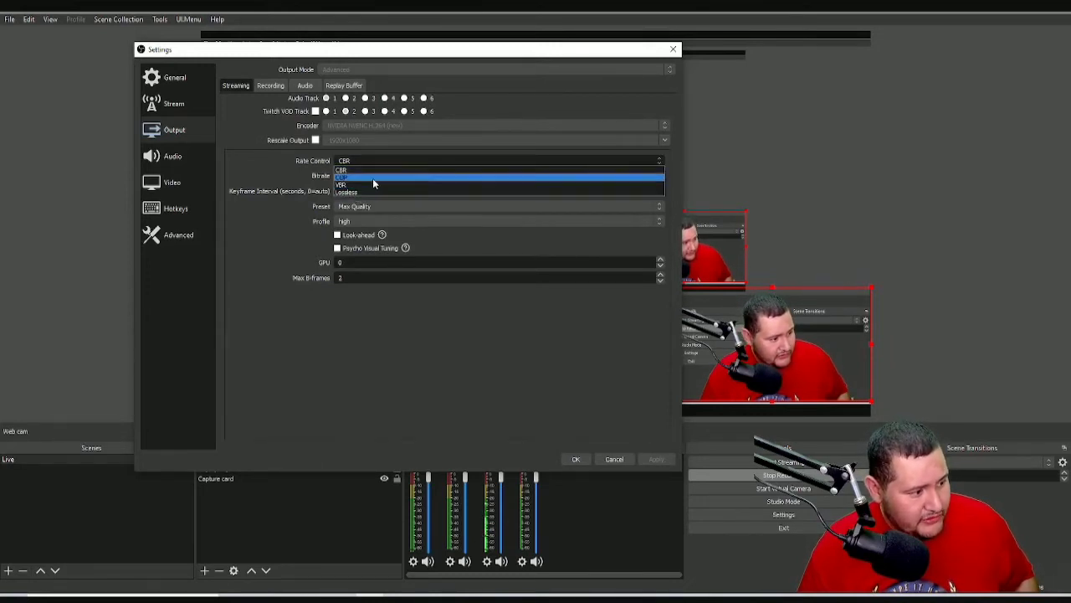
{"action": "left_click", "coordinate": [376, 164]}
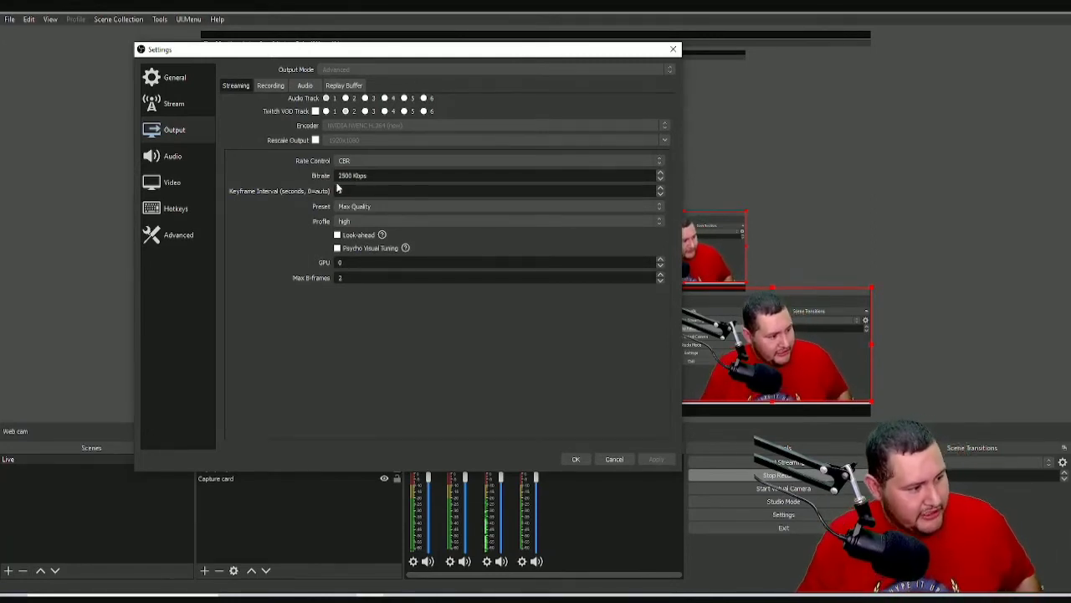
Step: Set the streaming bitrate to 3500 Kbps and the keyframe interval to 2 seconds
{"action": "type", "text": "2"}
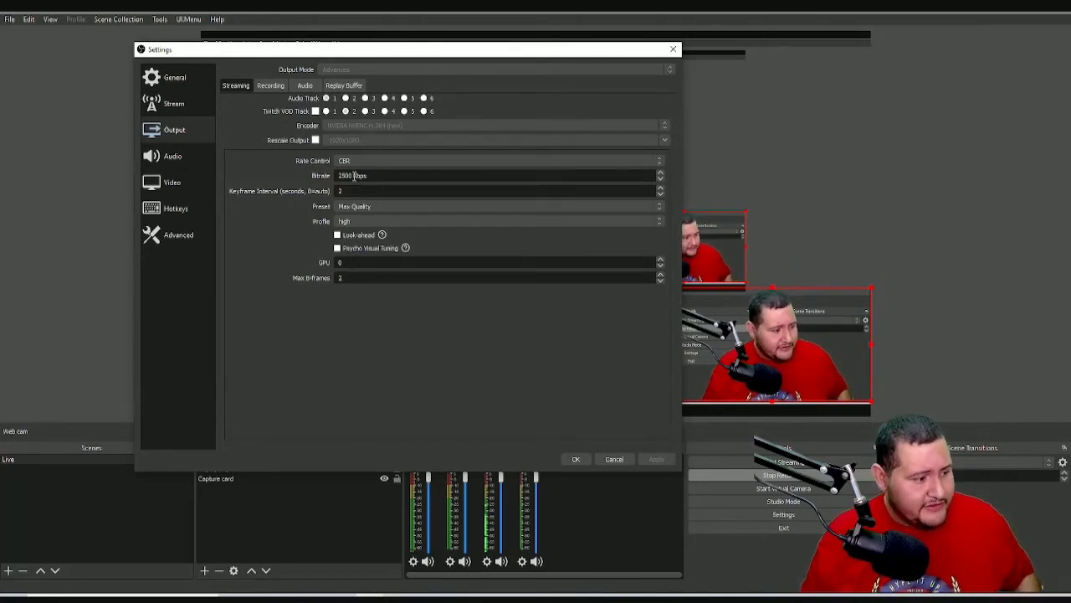
{"action": "left_click_drag", "start_coordinate": [353, 175], "coordinate": [336, 177]}
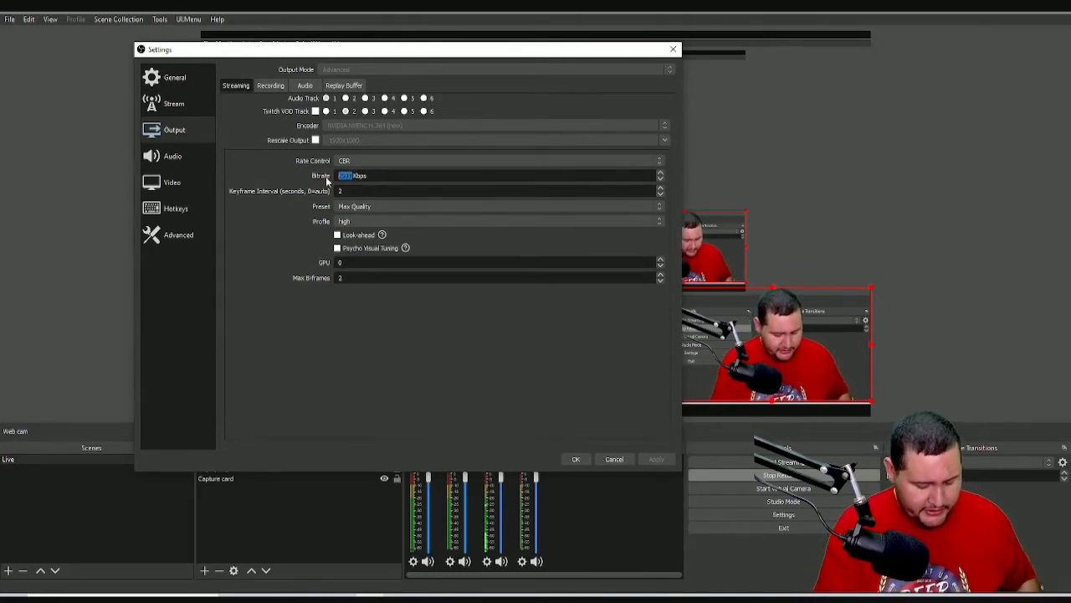
{"action": "type", "text": "3500"}
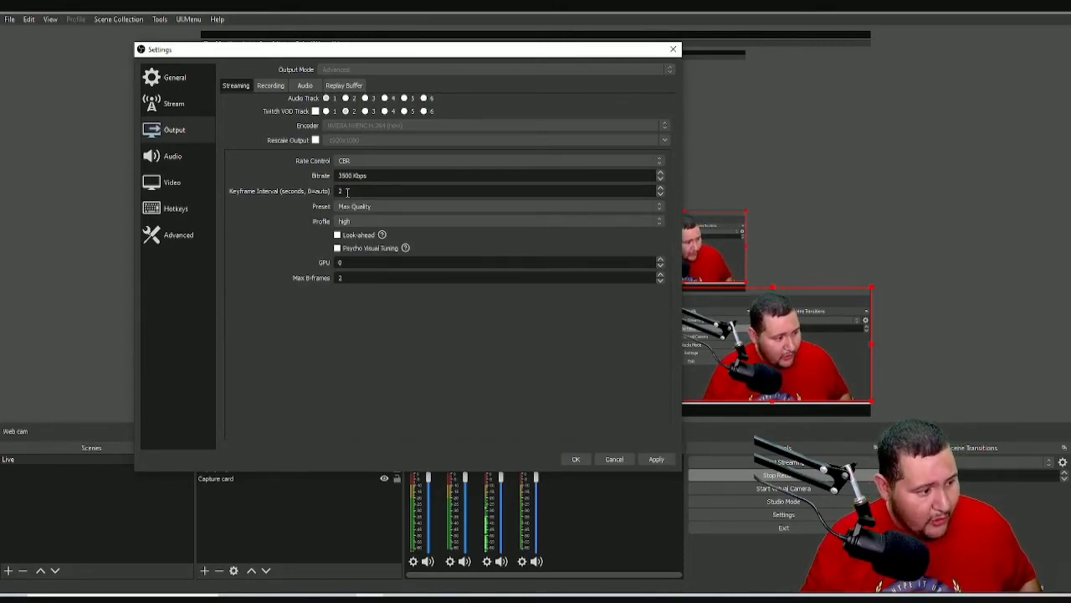
{"action": "type", "text": "2"}
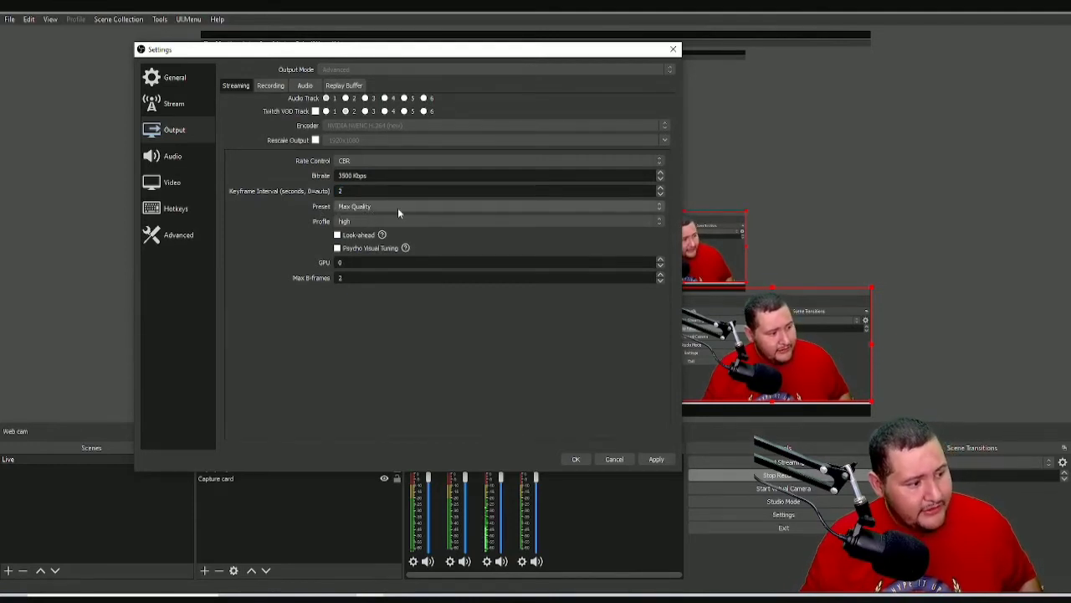
Step: Try the Quality and Performance encoder presets for the streaming output
{"action": "left_click", "coordinate": [404, 207]}
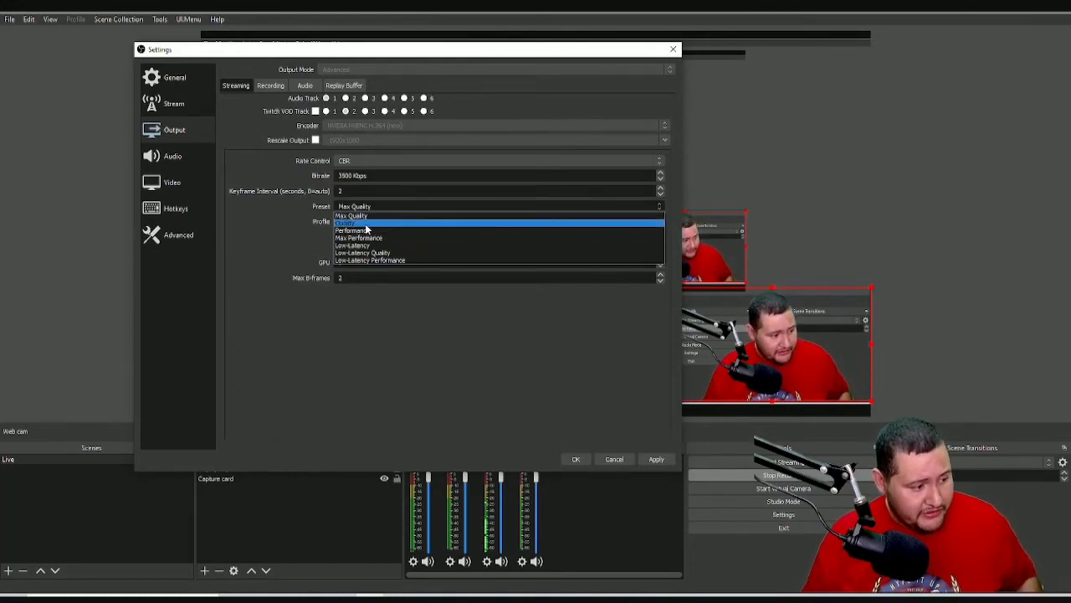
{"action": "left_click", "coordinate": [366, 224]}
{"action": "left_click", "coordinate": [374, 208]}
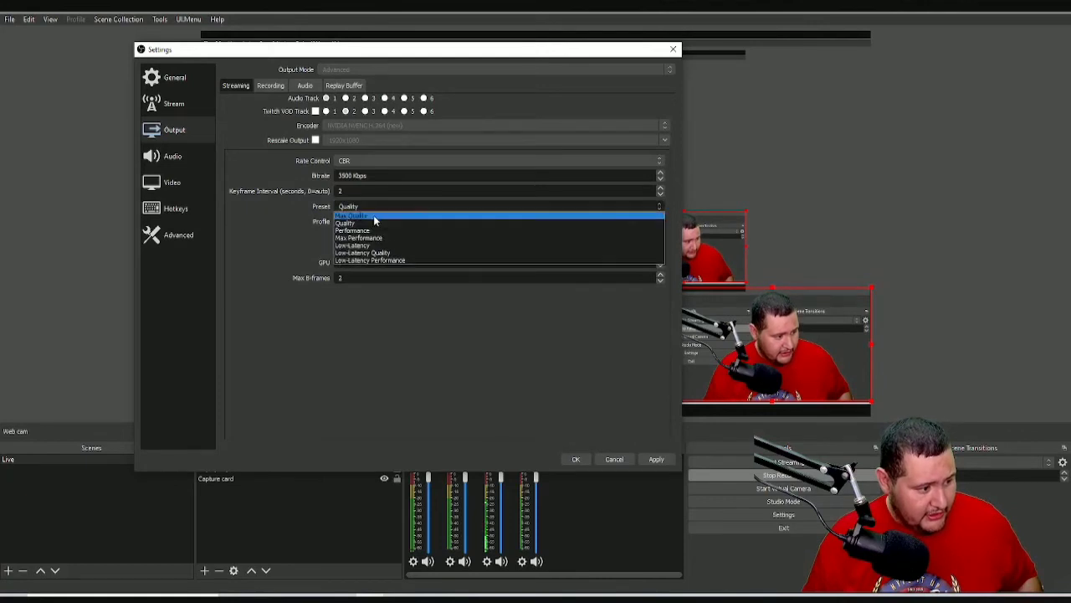
{"action": "left_click", "coordinate": [371, 232]}
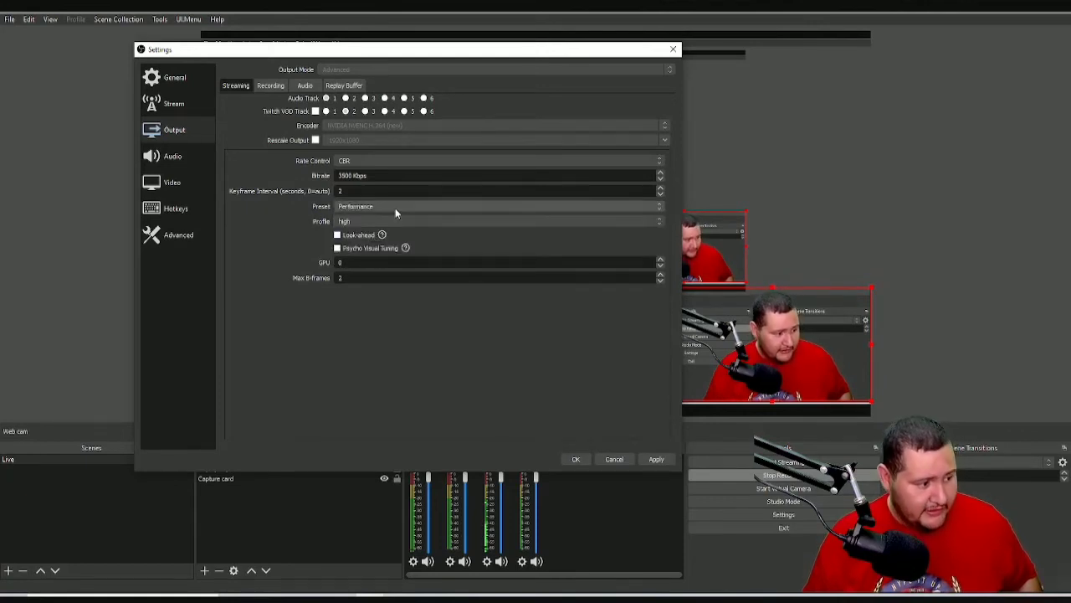
Step: Choose high as the encoder profile and Max Quality as the preset for the streaming output
{"action": "left_click", "coordinate": [364, 223]}
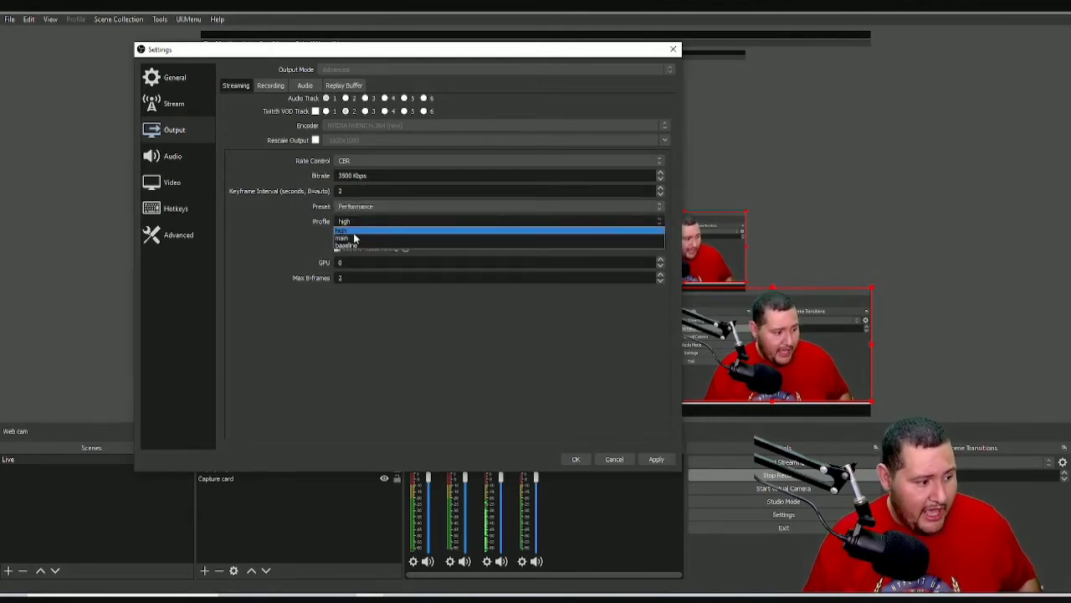
{"action": "left_click", "coordinate": [356, 231]}
{"action": "left_click", "coordinate": [375, 222]}
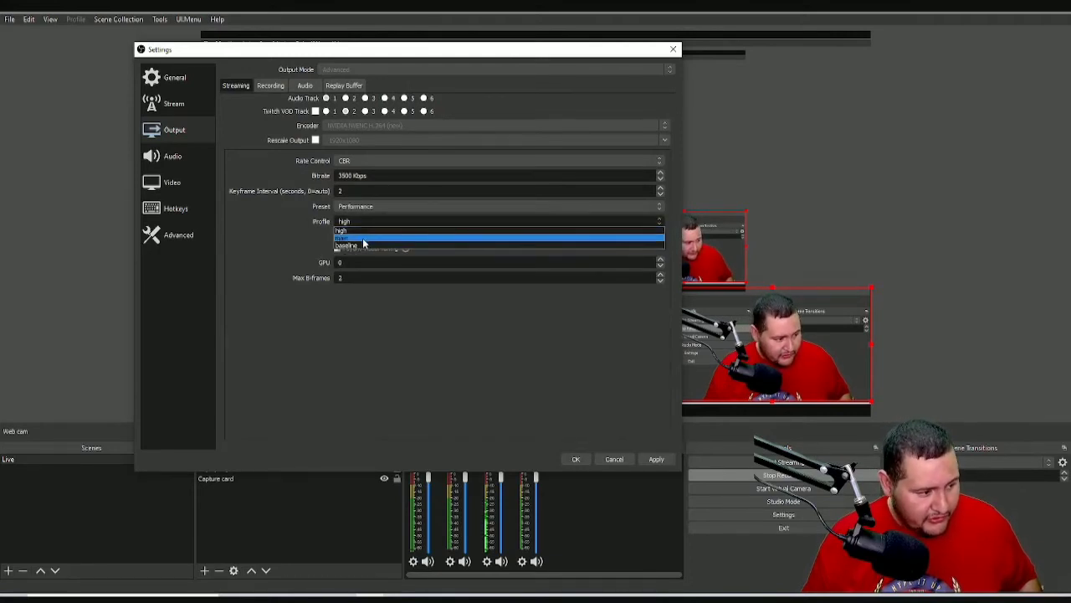
{"action": "left_click", "coordinate": [369, 231]}
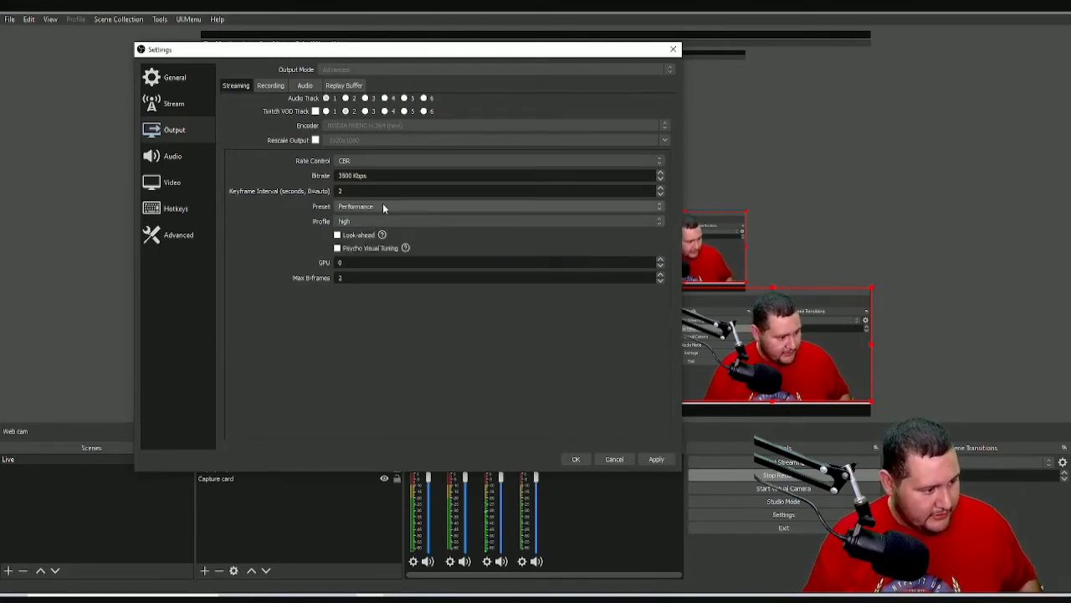
{"action": "left_click", "coordinate": [383, 203]}
{"action": "left_click", "coordinate": [362, 215]}
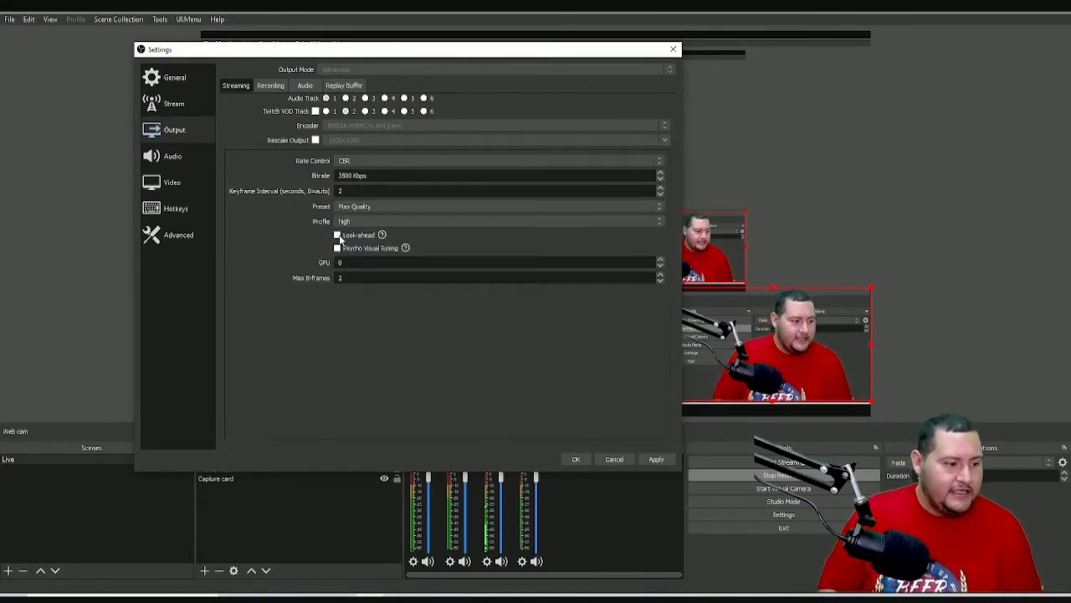
{"action": "mouse_move", "coordinate": [339, 238]}
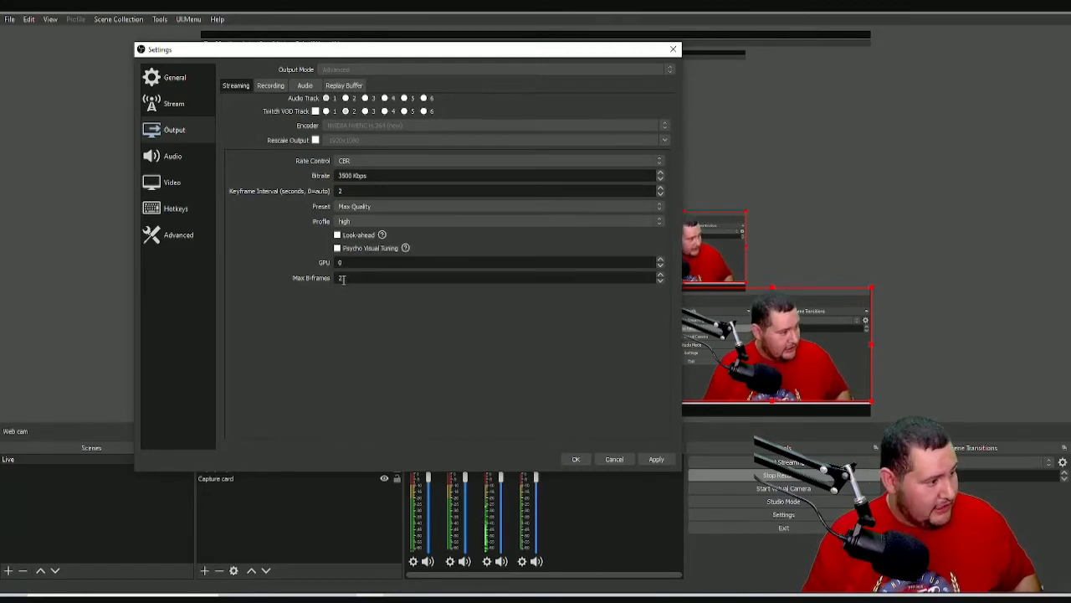
Step: Examine the audio settings, including the devices and push-to-talk options, and the video resolution and FPS settings
{"action": "left_click", "coordinate": [185, 159]}
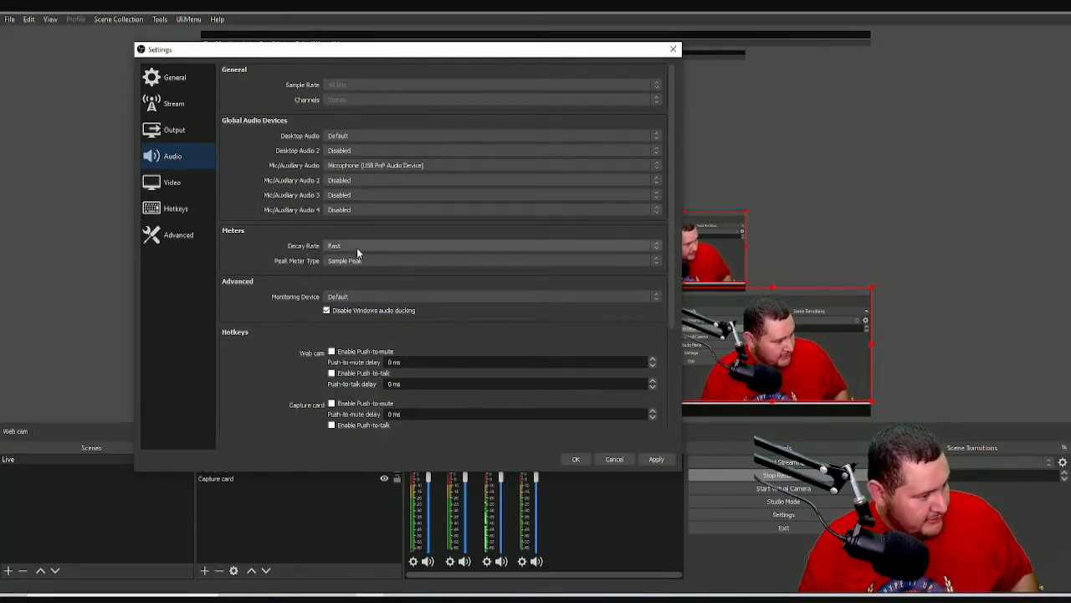
{"action": "scroll", "coordinate": [289, 264], "scroll_direction": "down", "scroll_amount": 2}
{"action": "scroll", "coordinate": [293, 272], "scroll_direction": "down", "scroll_amount": 4}
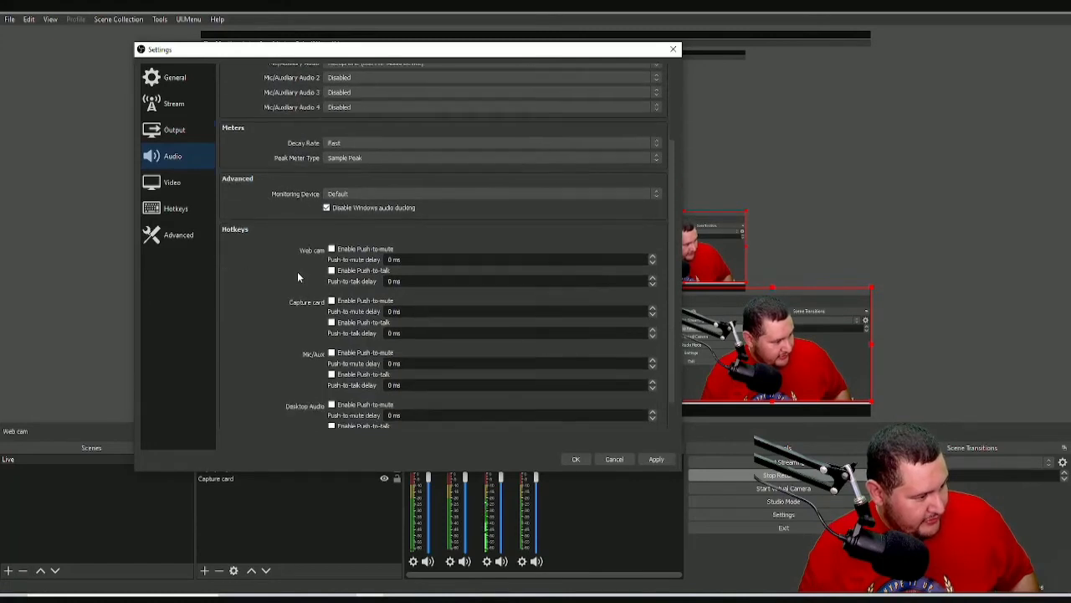
{"action": "scroll", "coordinate": [301, 261], "scroll_direction": "down", "scroll_amount": 2}
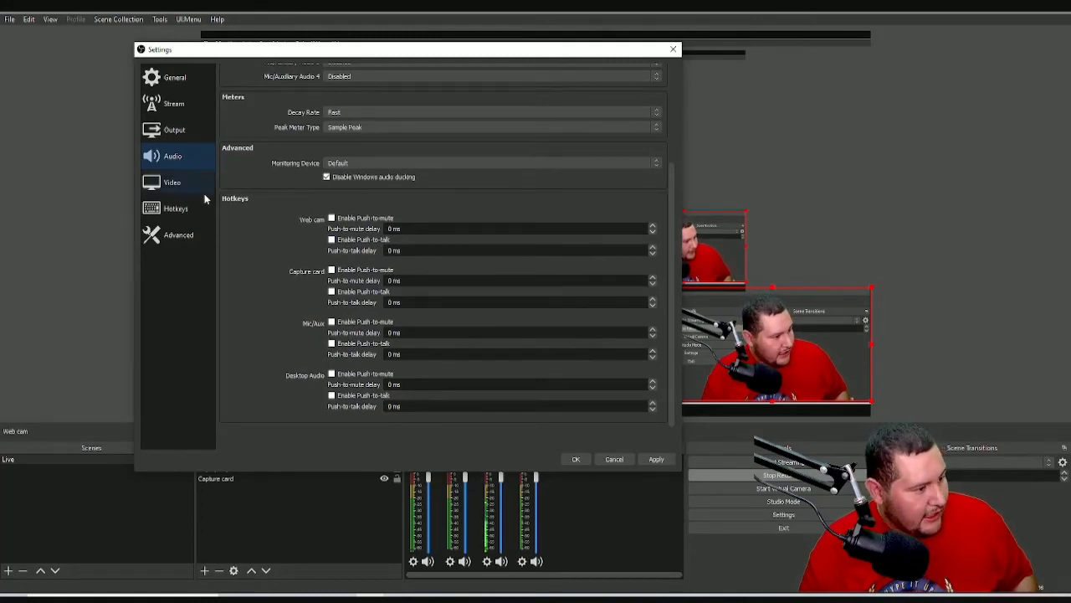
{"action": "left_click", "coordinate": [178, 192]}
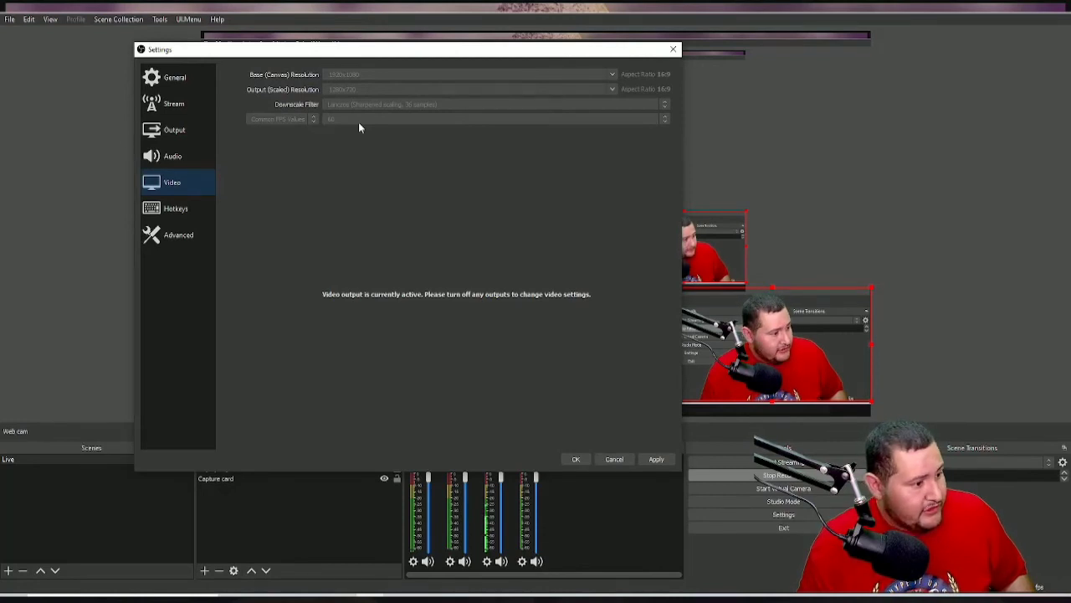
Step: Look through the hotkey settings for streaming, recording, the Live scene and the audio sources
{"action": "left_click", "coordinate": [184, 212]}
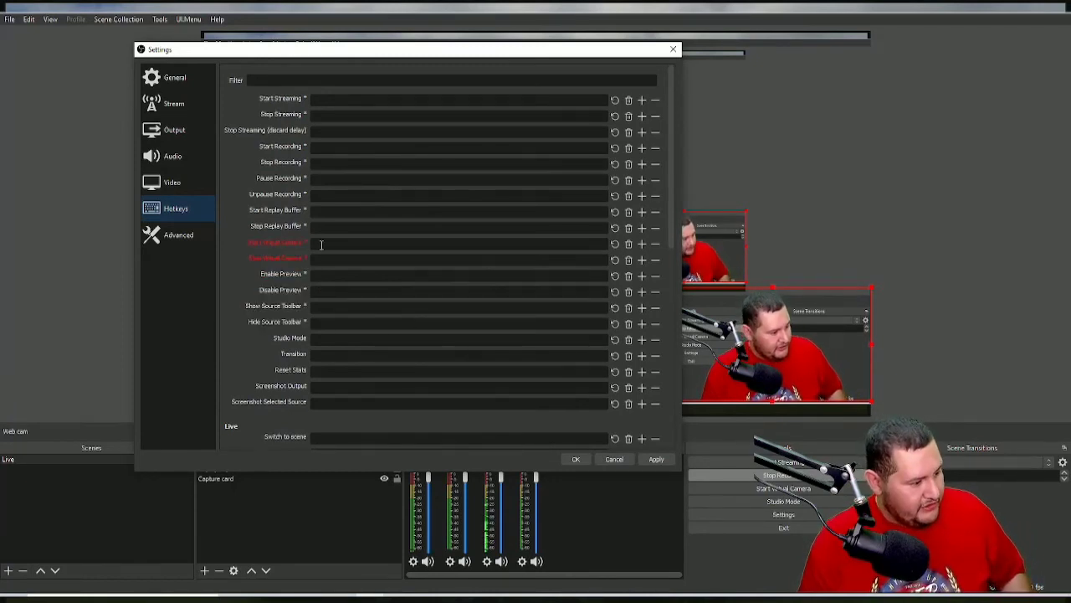
{"action": "scroll", "coordinate": [278, 310], "scroll_direction": "down", "scroll_amount": 4}
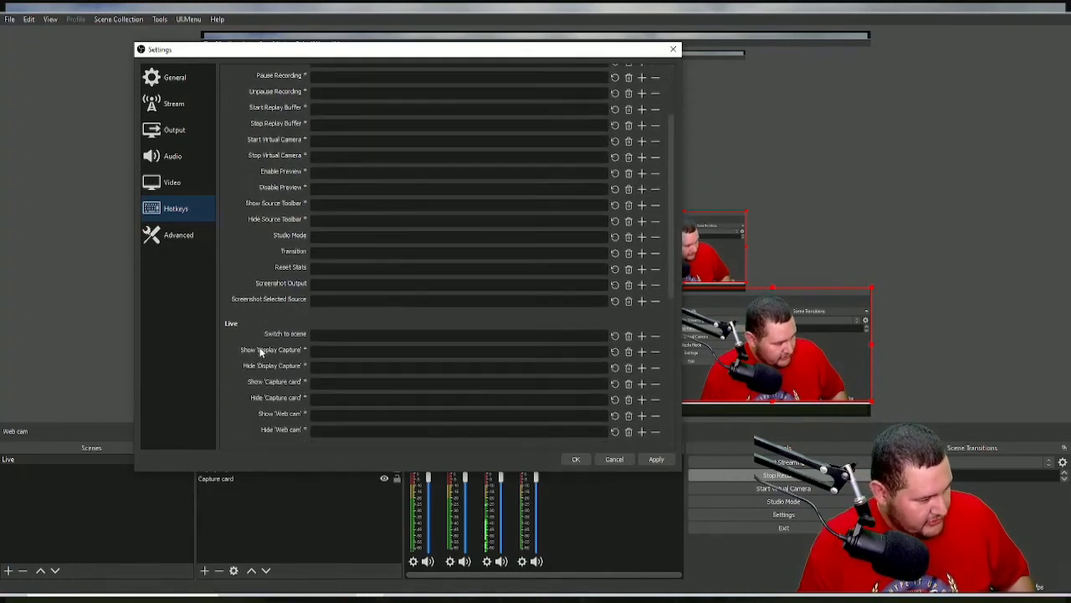
{"action": "scroll", "coordinate": [234, 318], "scroll_direction": "down", "scroll_amount": 5}
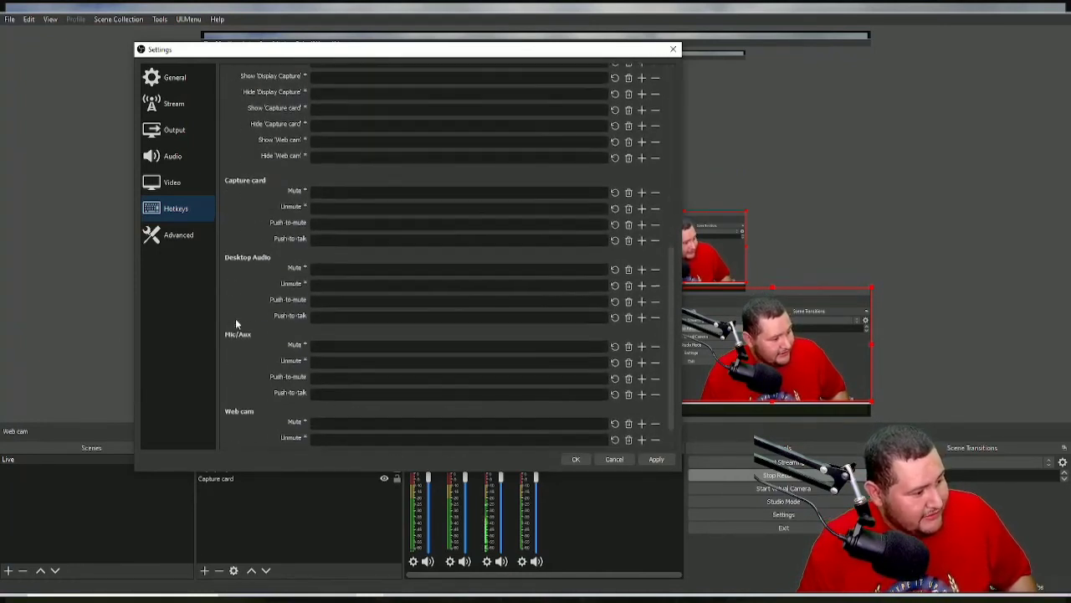
{"action": "scroll", "coordinate": [251, 344], "scroll_direction": "down", "scroll_amount": 1}
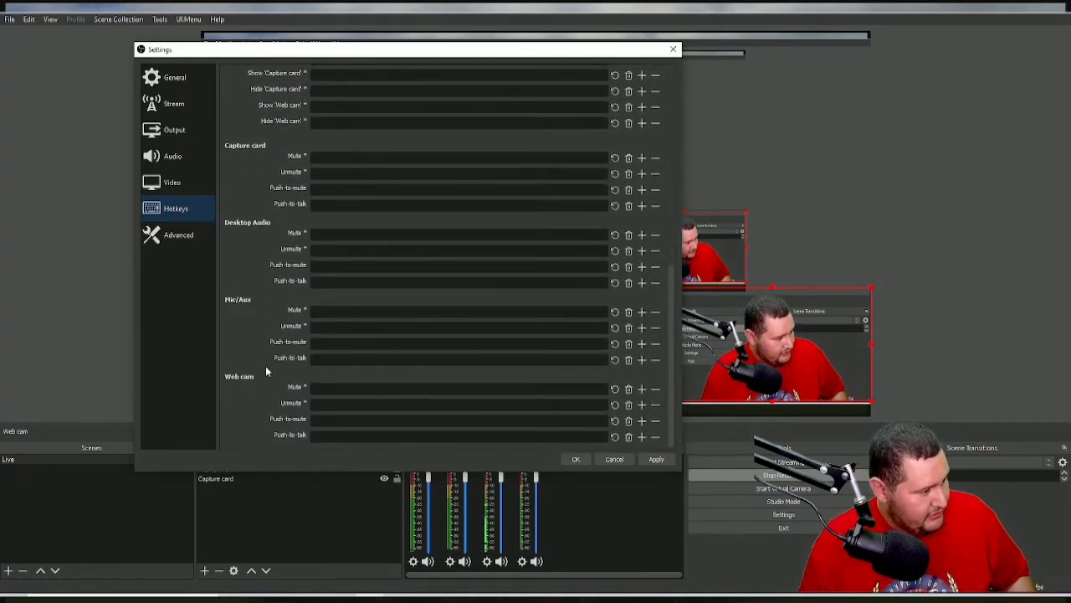
{"action": "scroll", "coordinate": [387, 263], "scroll_direction": "up", "scroll_amount": 5}
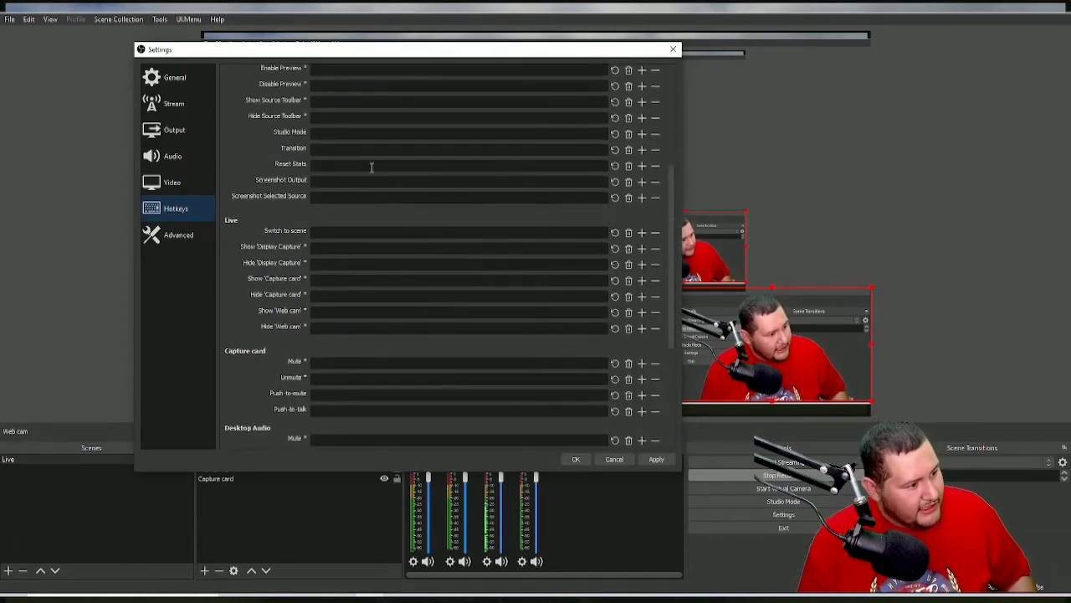
{"action": "scroll", "coordinate": [393, 163], "scroll_direction": "up", "scroll_amount": 5}
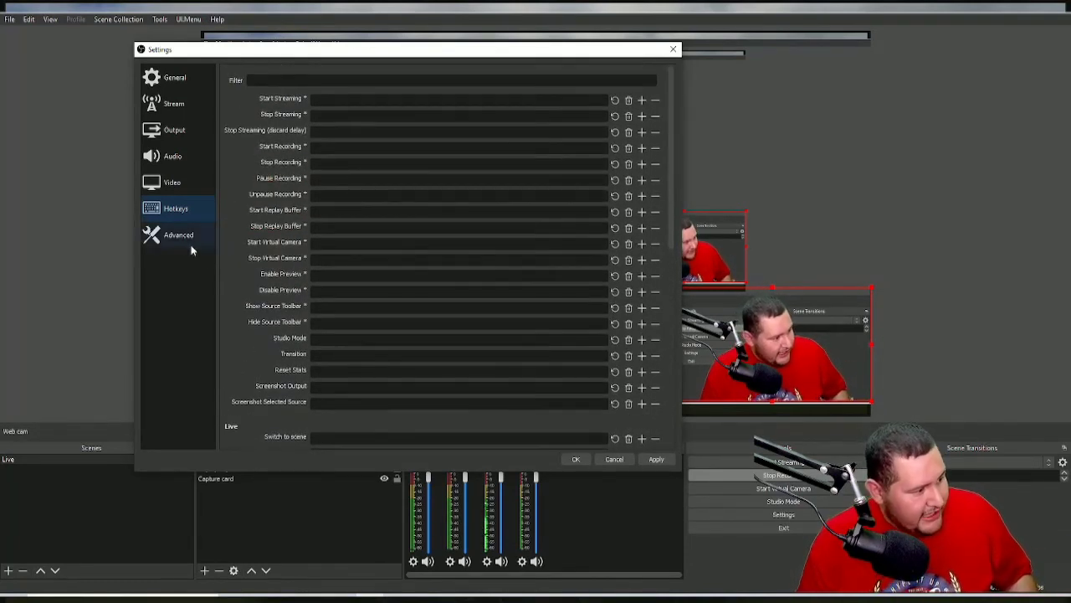
Step: Review the advanced recording, stream delay, reconnect and network settings, then apply the changes and close the settings
{"action": "left_click", "coordinate": [180, 239]}
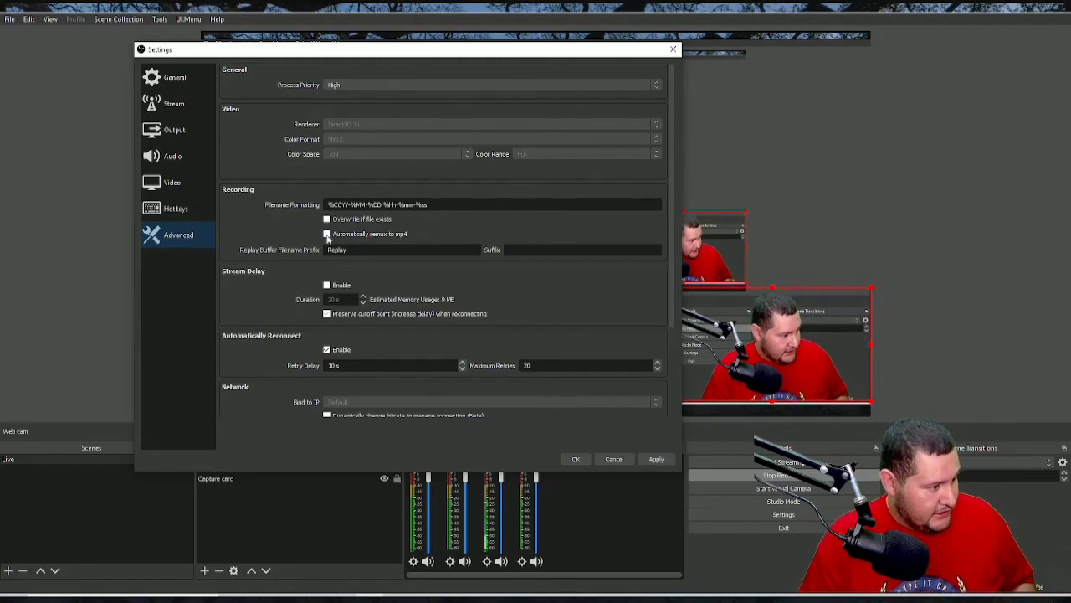
{"action": "scroll", "coordinate": [253, 217], "scroll_direction": "down", "scroll_amount": 2}
{"action": "scroll", "coordinate": [269, 246], "scroll_direction": "down", "scroll_amount": 2}
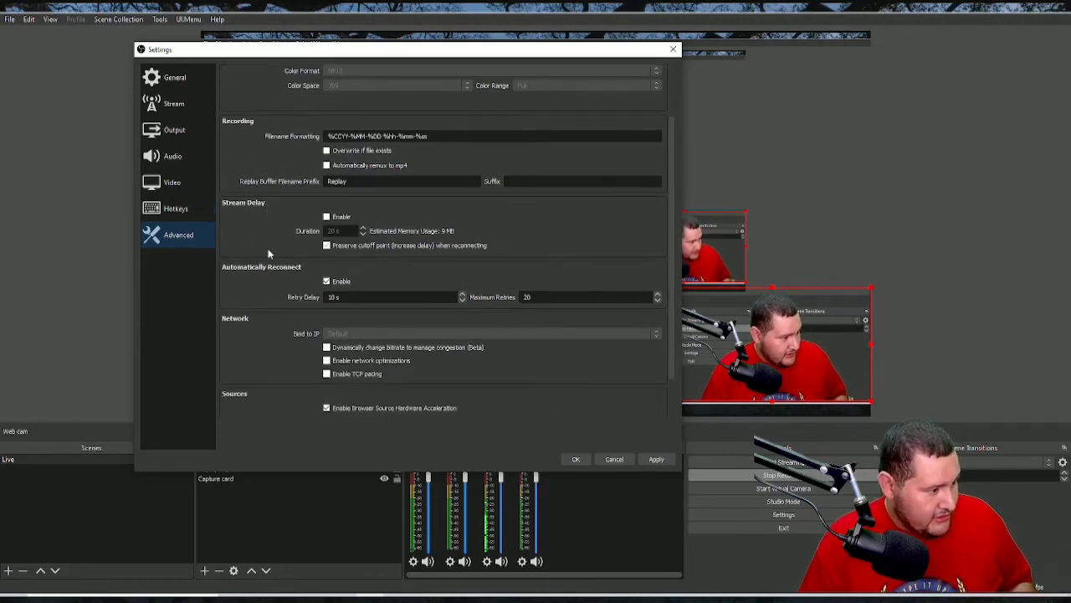
{"action": "scroll", "coordinate": [291, 236], "scroll_direction": "down", "scroll_amount": 2}
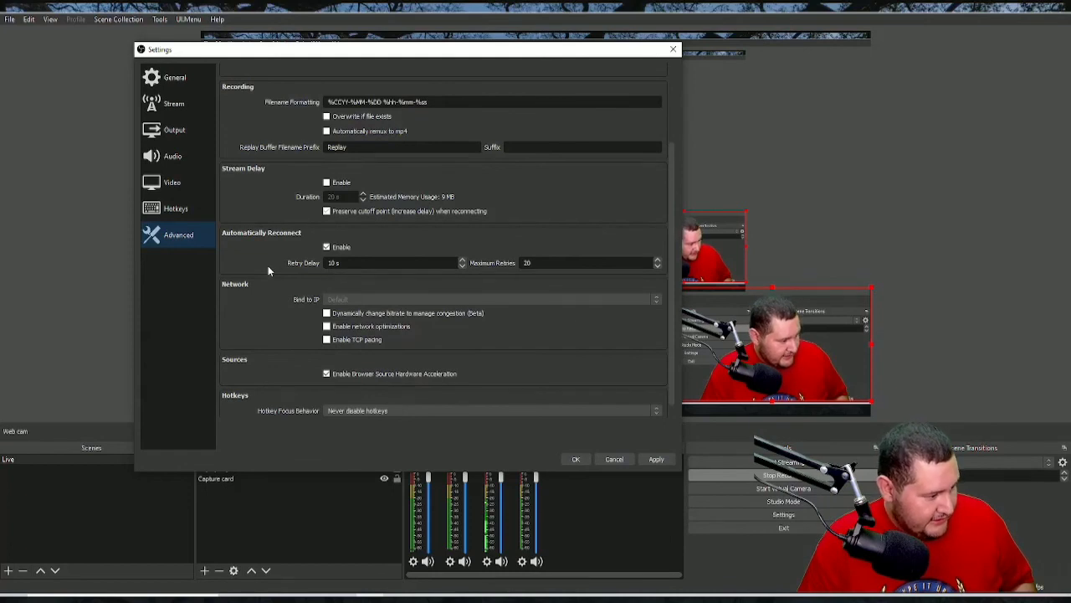
{"action": "scroll", "coordinate": [268, 267], "scroll_direction": "down", "scroll_amount": 1}
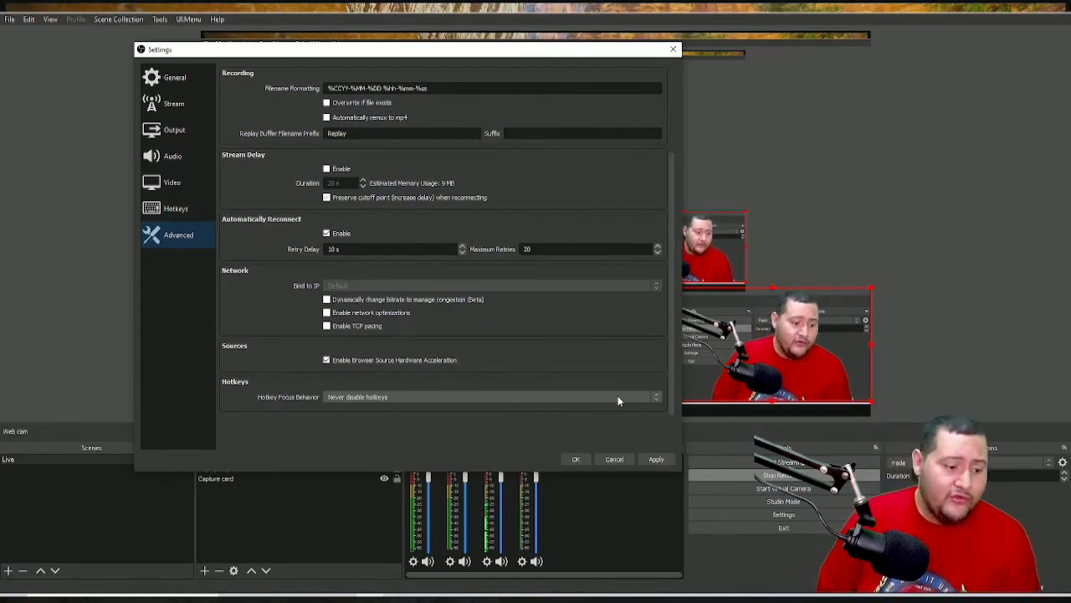
{"action": "left_click", "coordinate": [656, 460]}
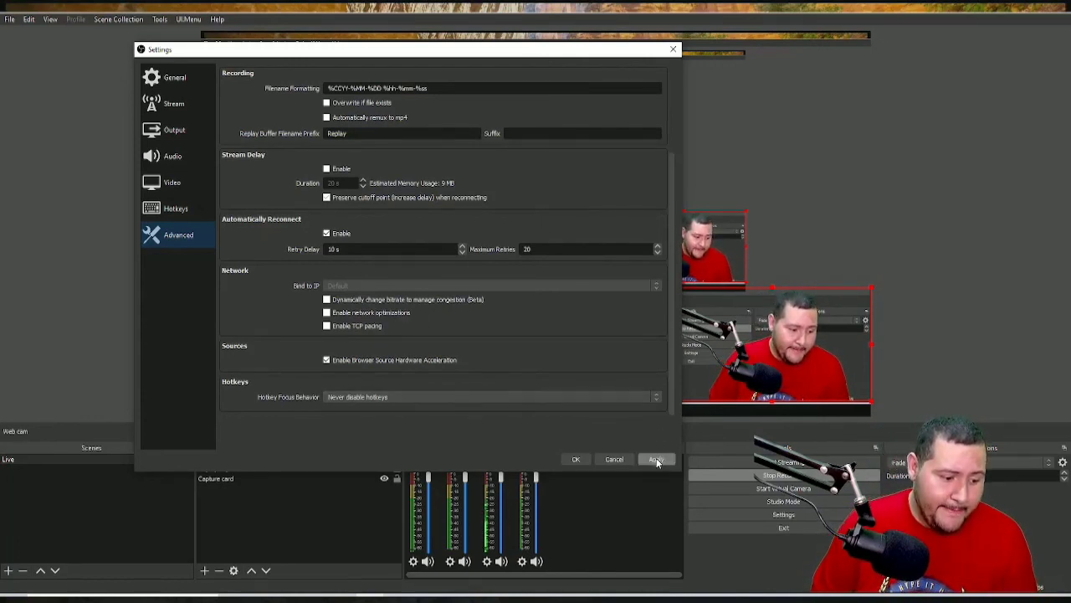
{"action": "left_click", "coordinate": [574, 460]}
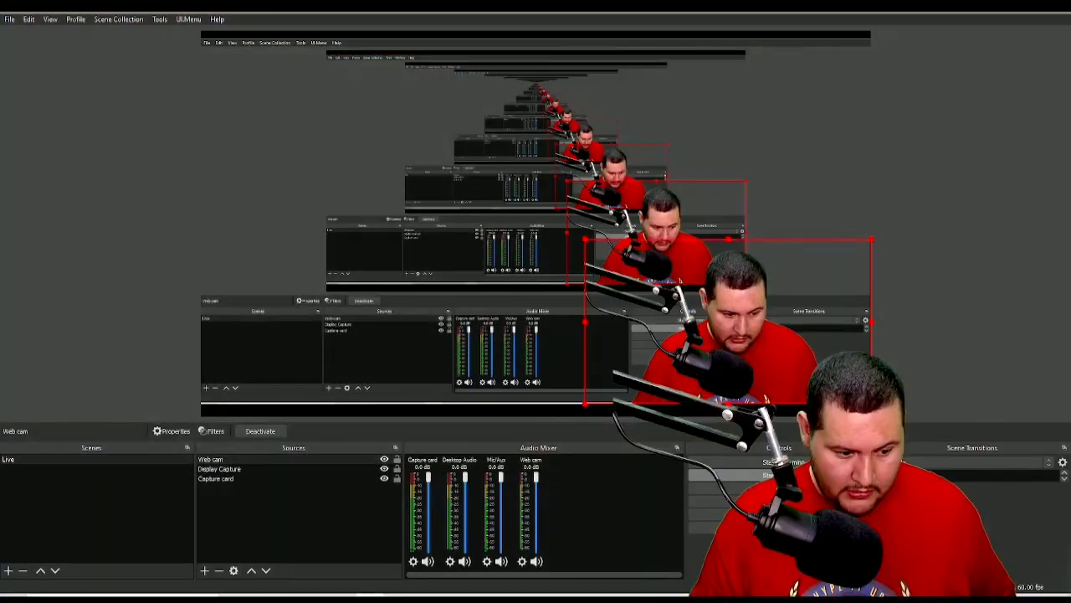